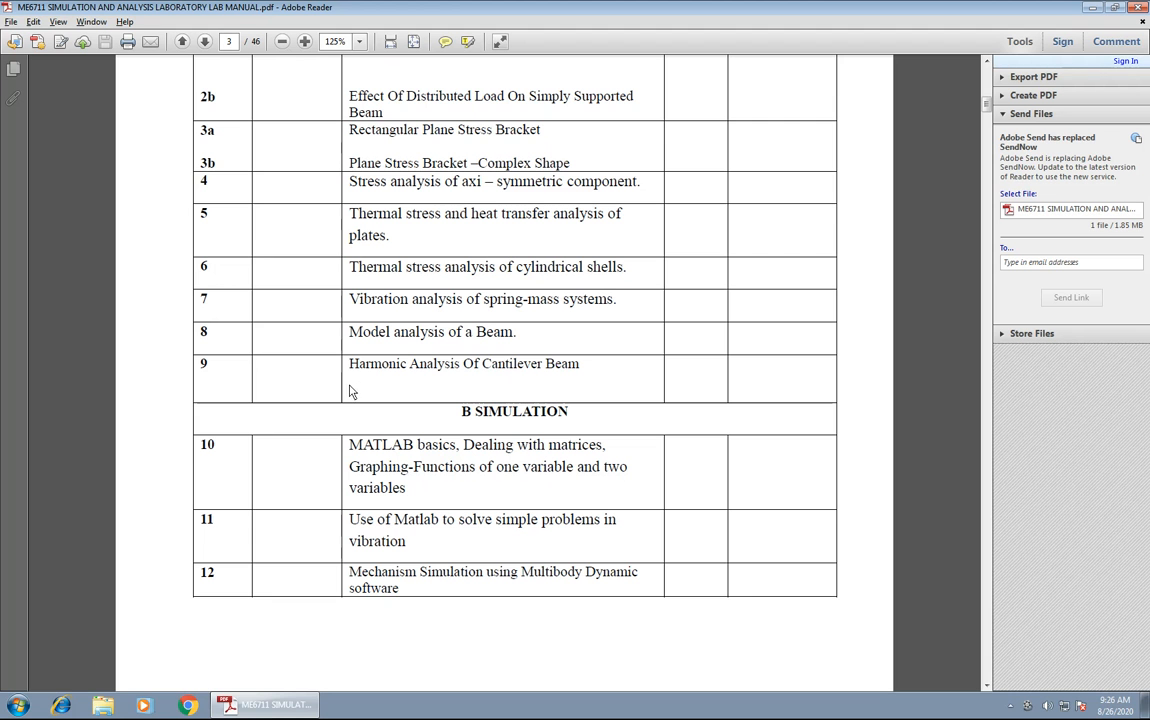
Launch Abaqus CAE and dismiss its Start Session dialog.
click(15, 705)
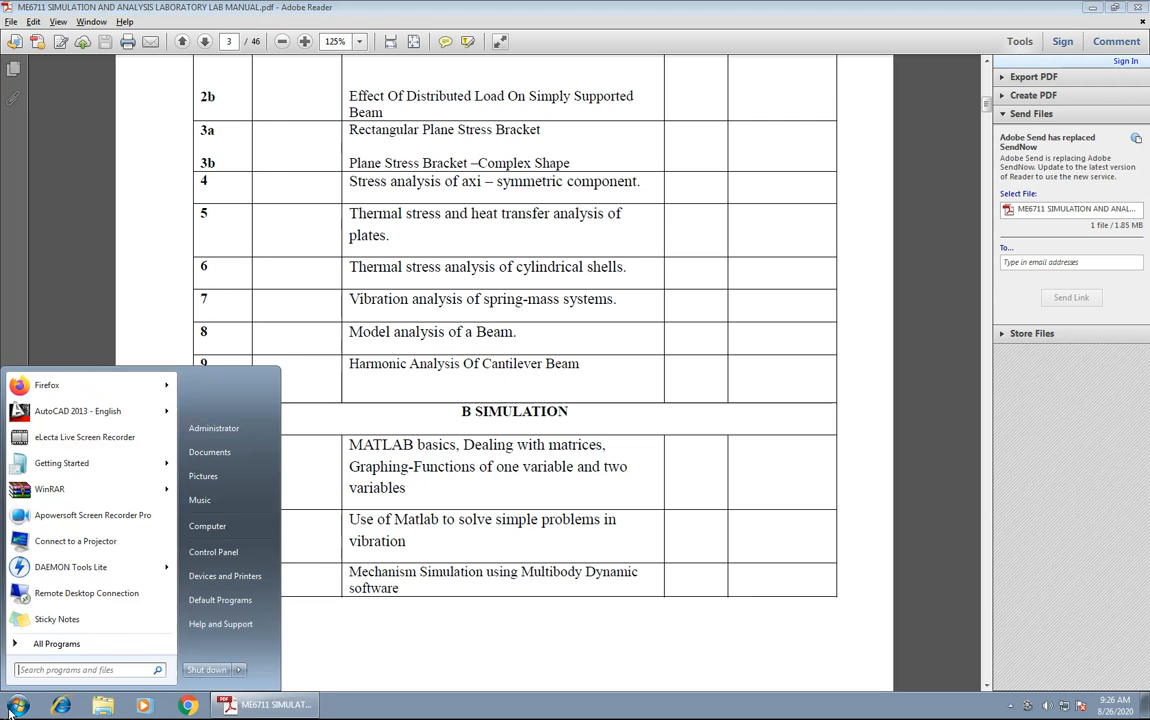
text(ab)
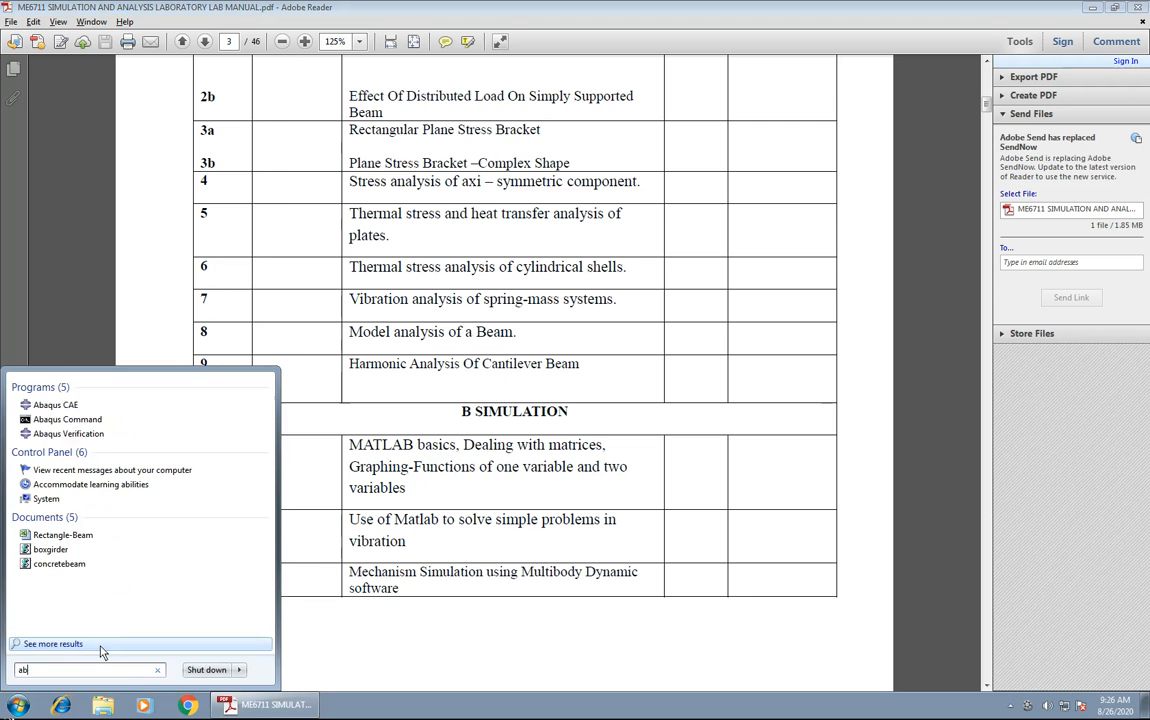
click(56, 405)
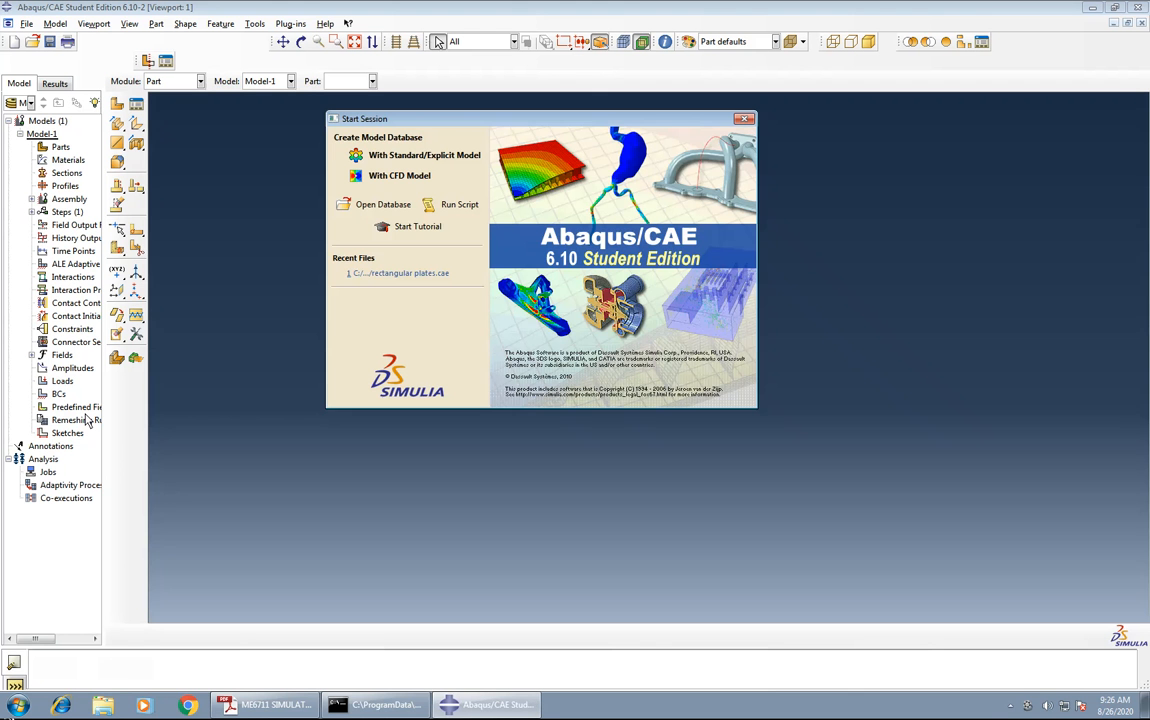
click(746, 120)
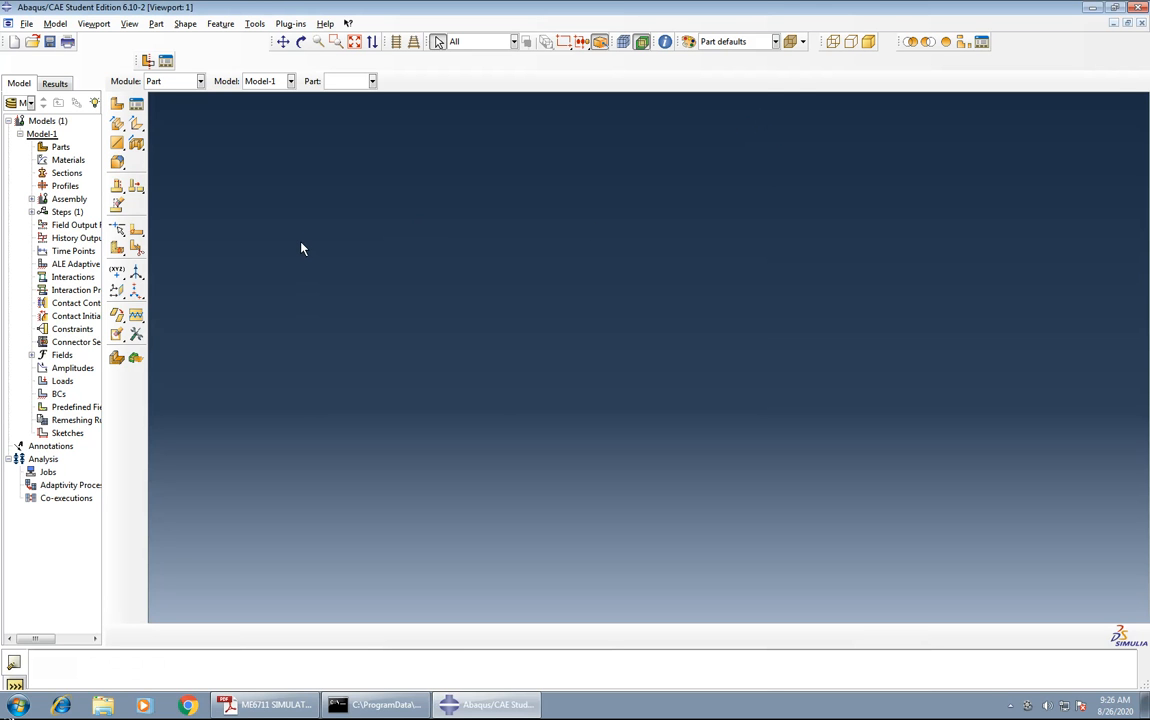
Create a 2D planar deformable part with a wire base feature and an approximate size of 200.
click(116, 106)
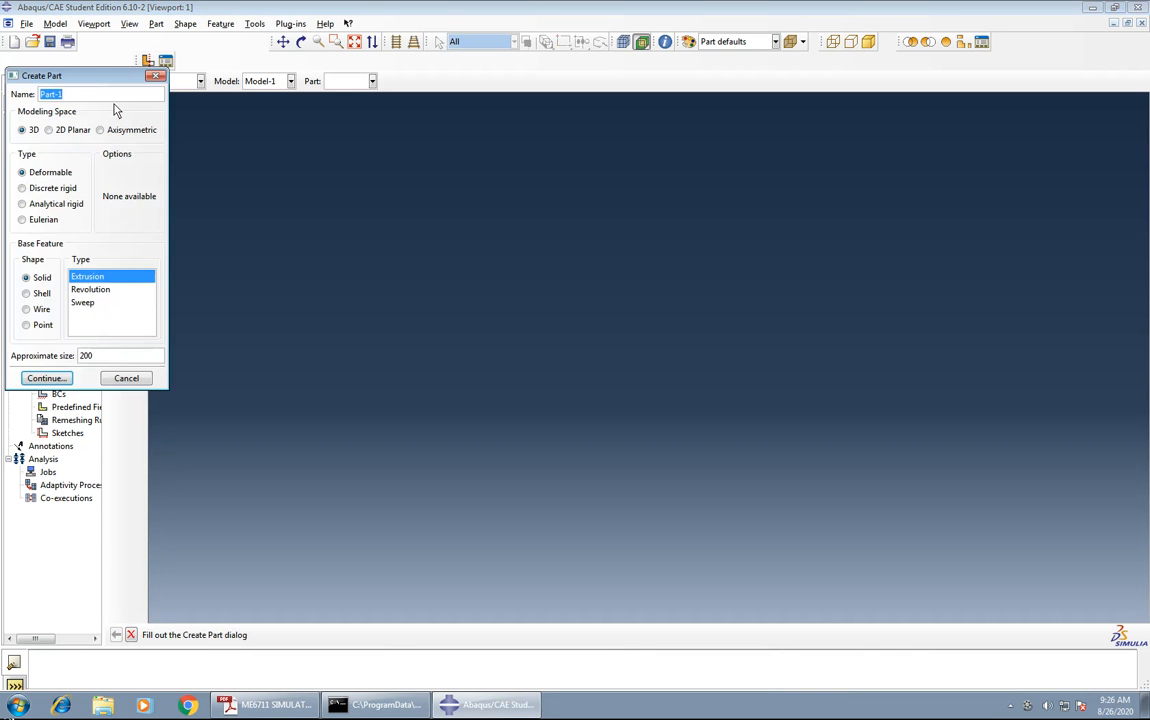
click(48, 130)
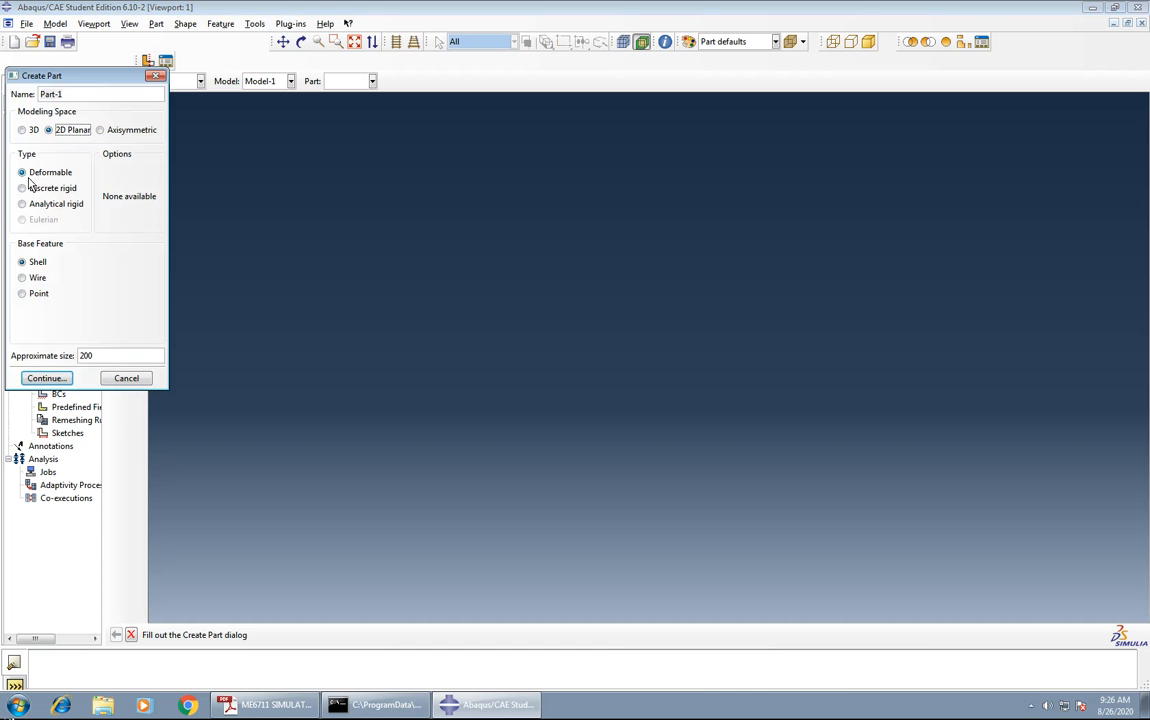
click(36, 278)
click(44, 381)
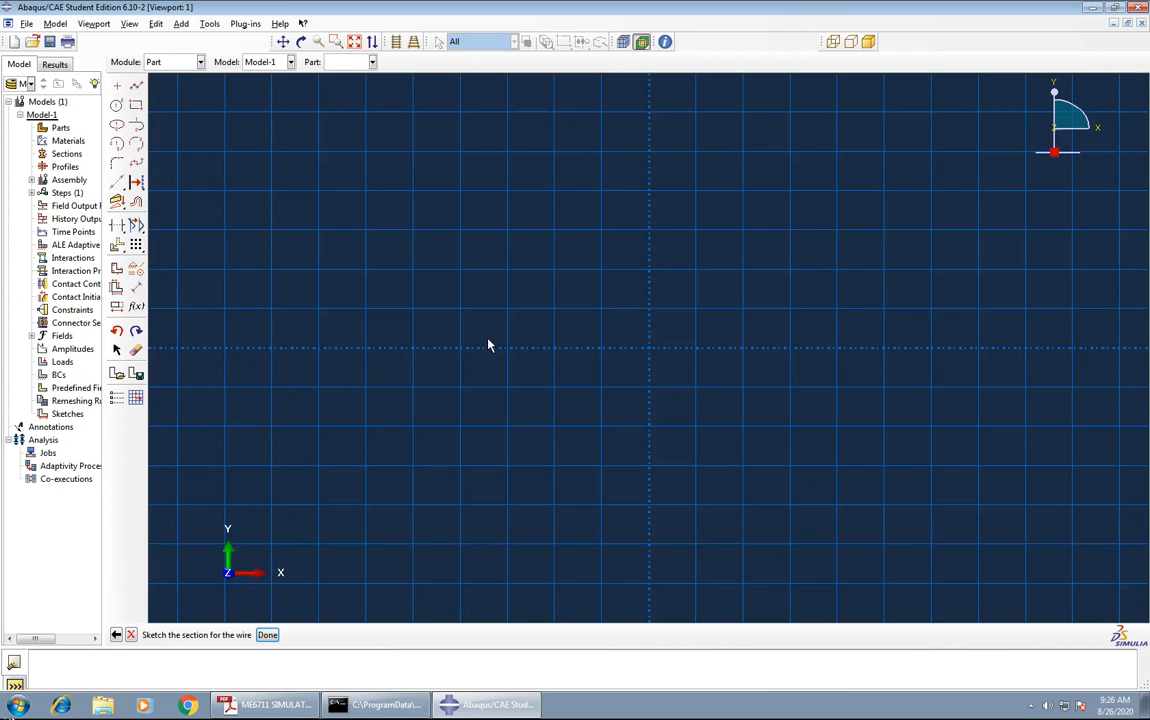
Sketch a horizontal line about 62.5 long on the X axis, starting at x -18.75, y 0.
click(138, 88)
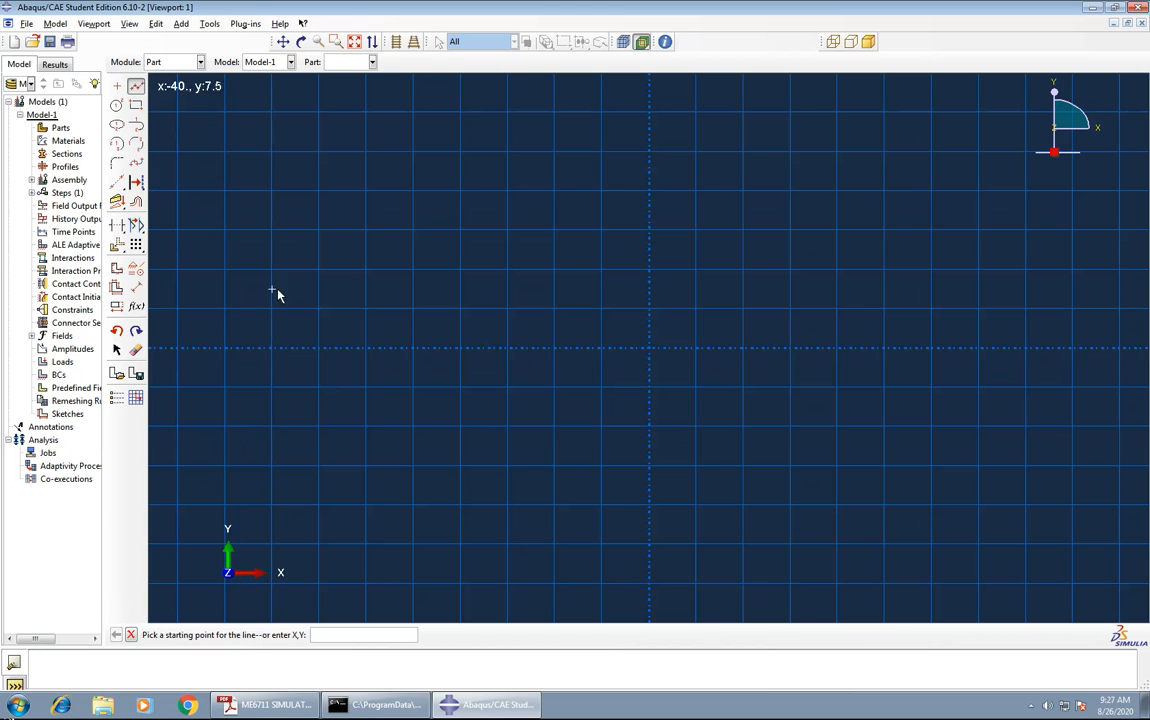
click(471, 350)
click(1061, 349)
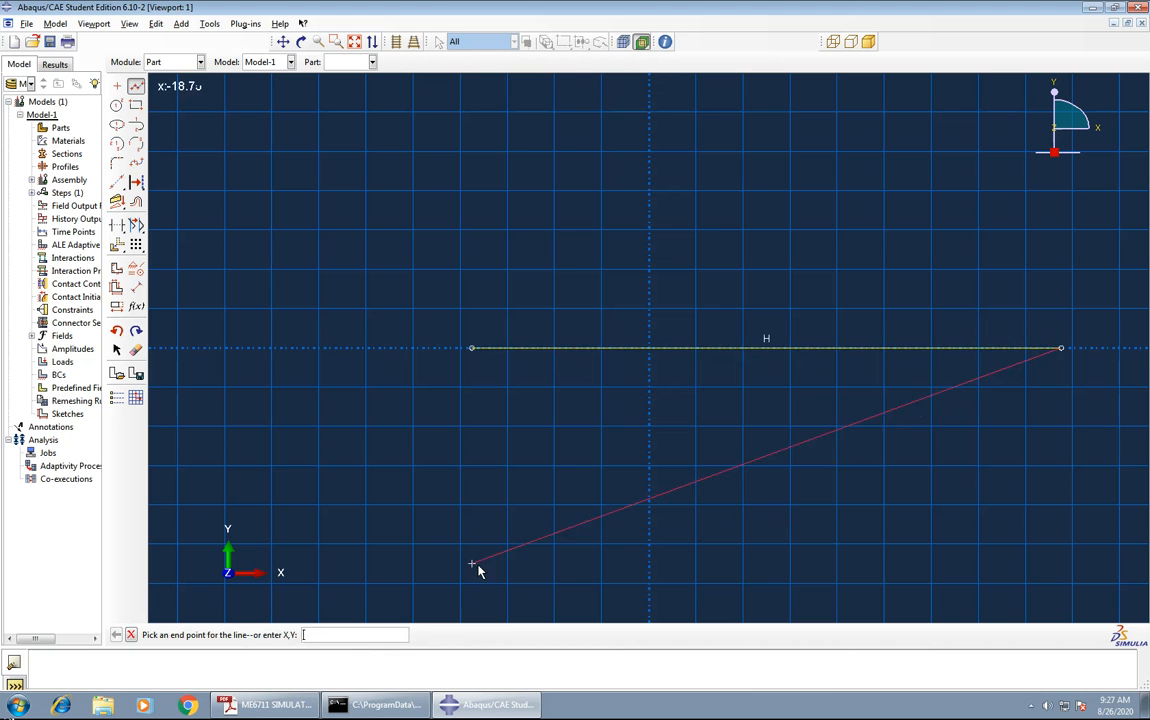
key(Escape)
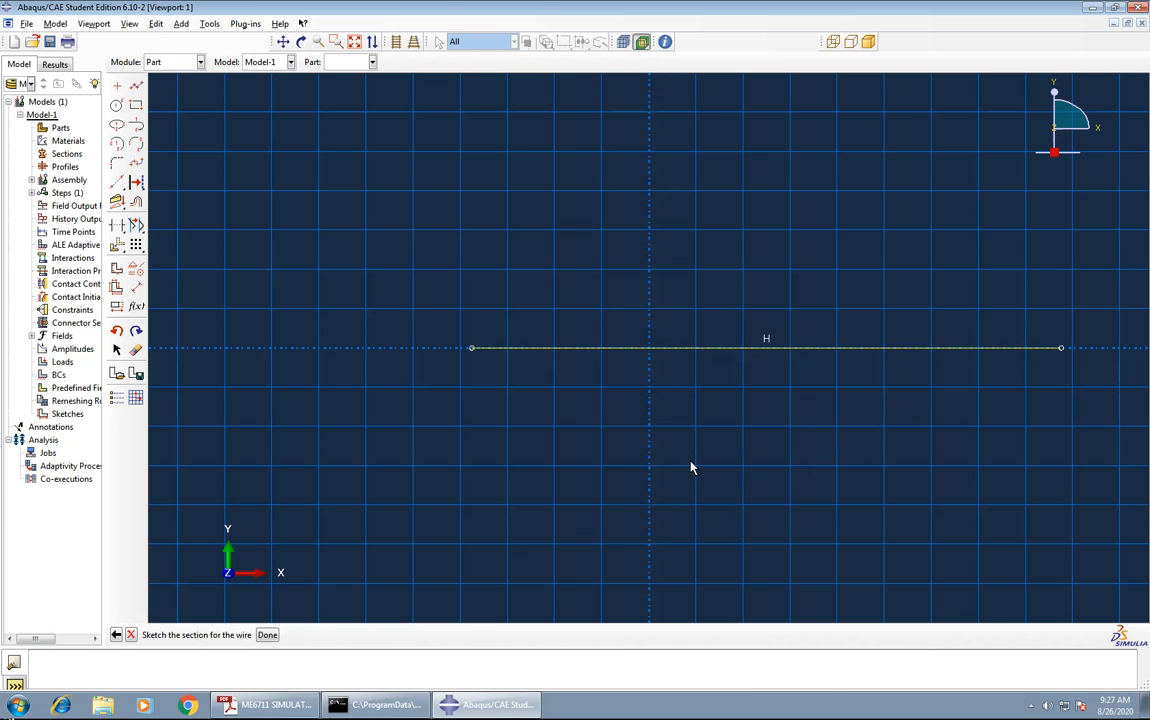
Dimension the horizontal line's length to 50 and finish the wire sketch.
click(136, 287)
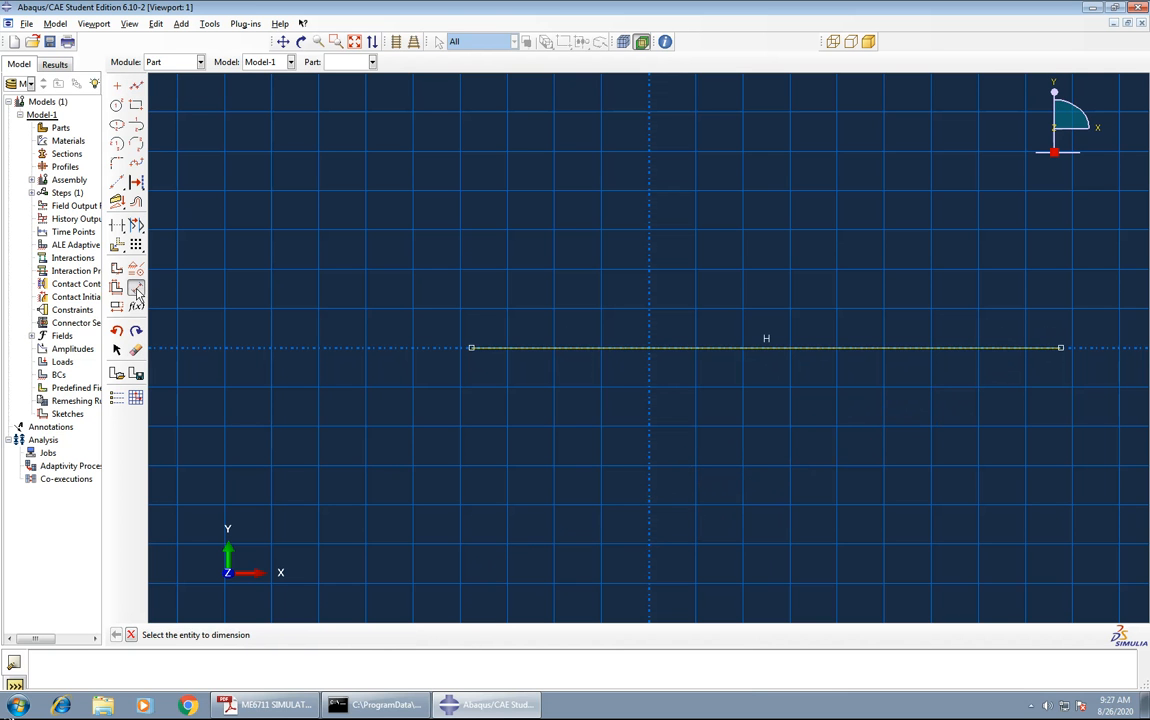
click(766, 350)
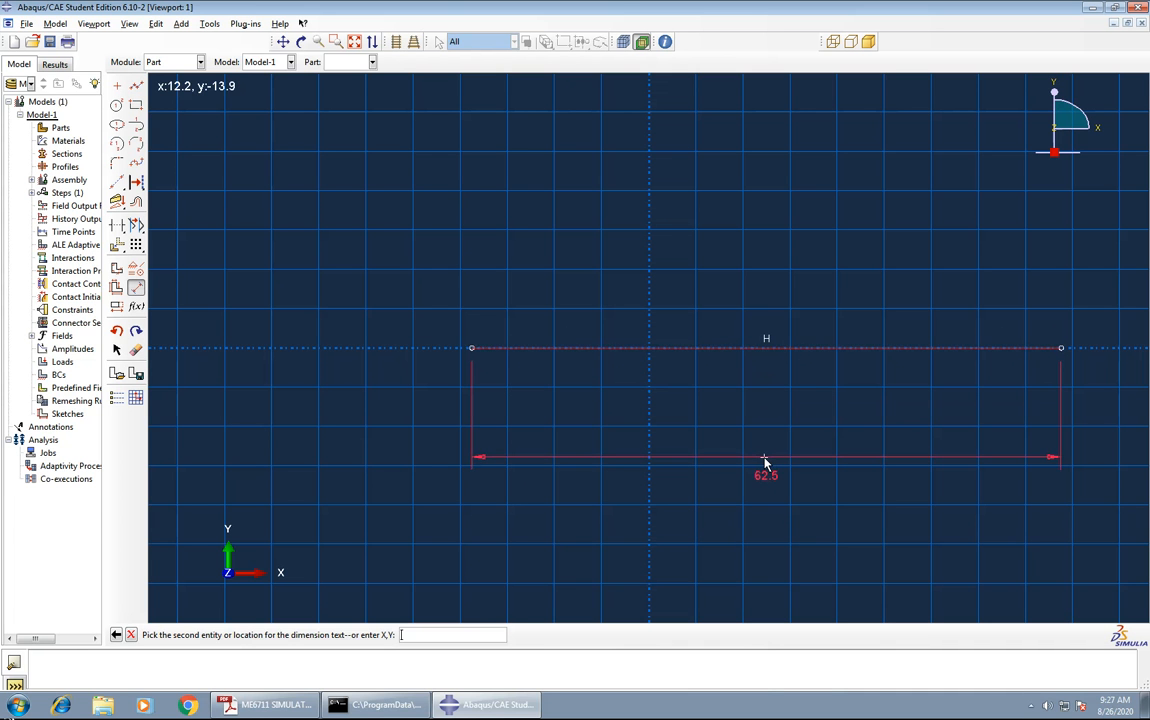
click(765, 462)
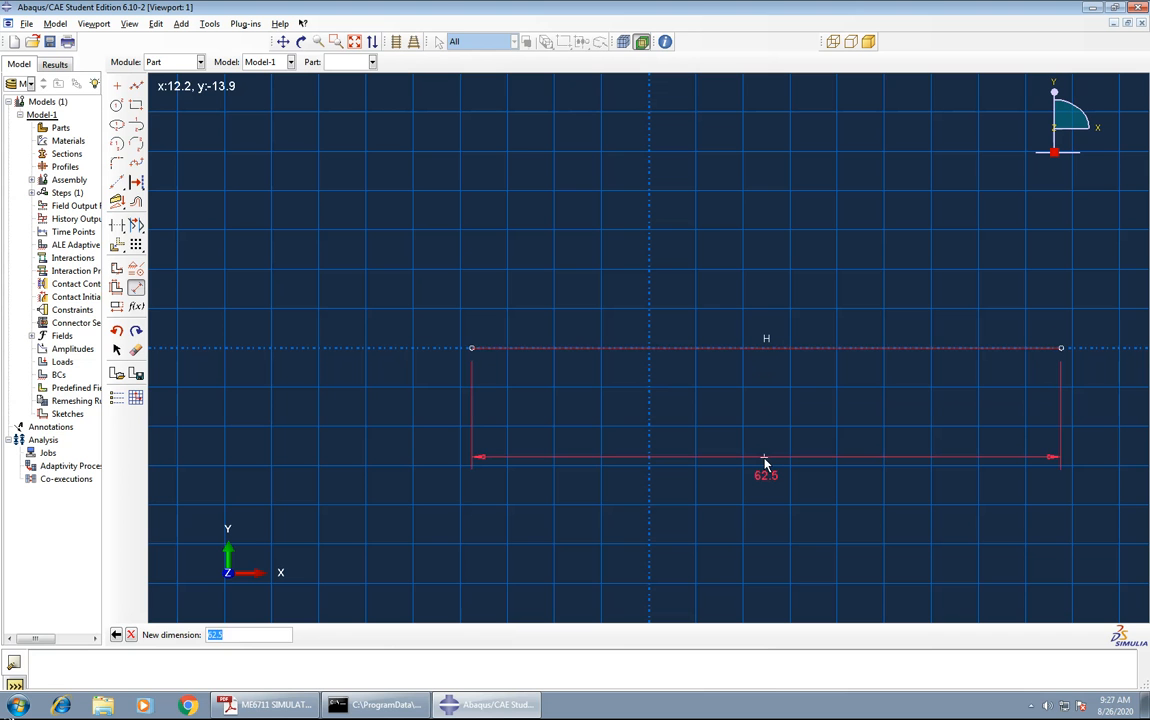
text(50)
key(Return)
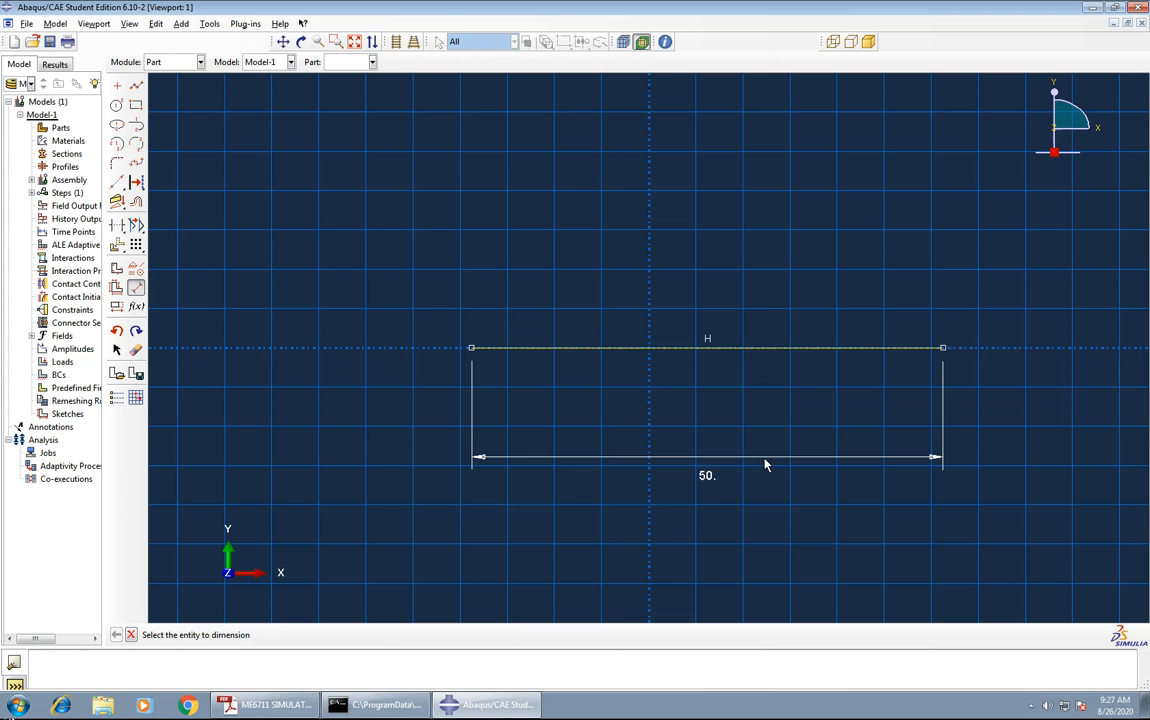
click(131, 635)
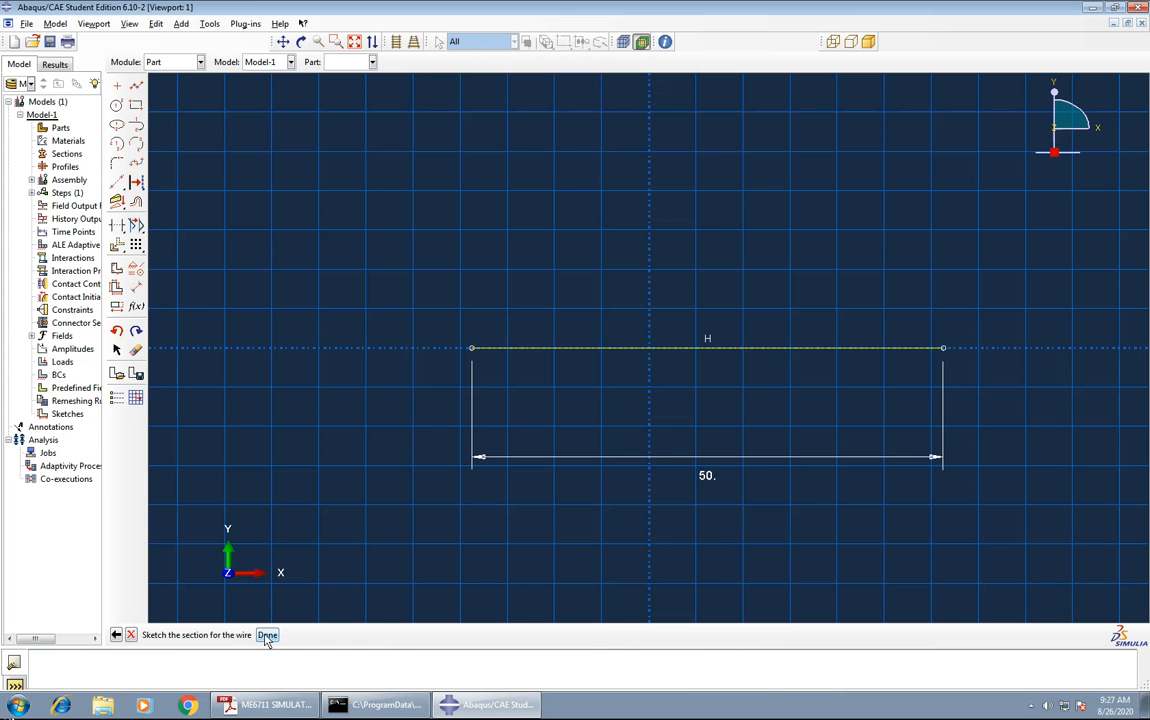
click(267, 636)
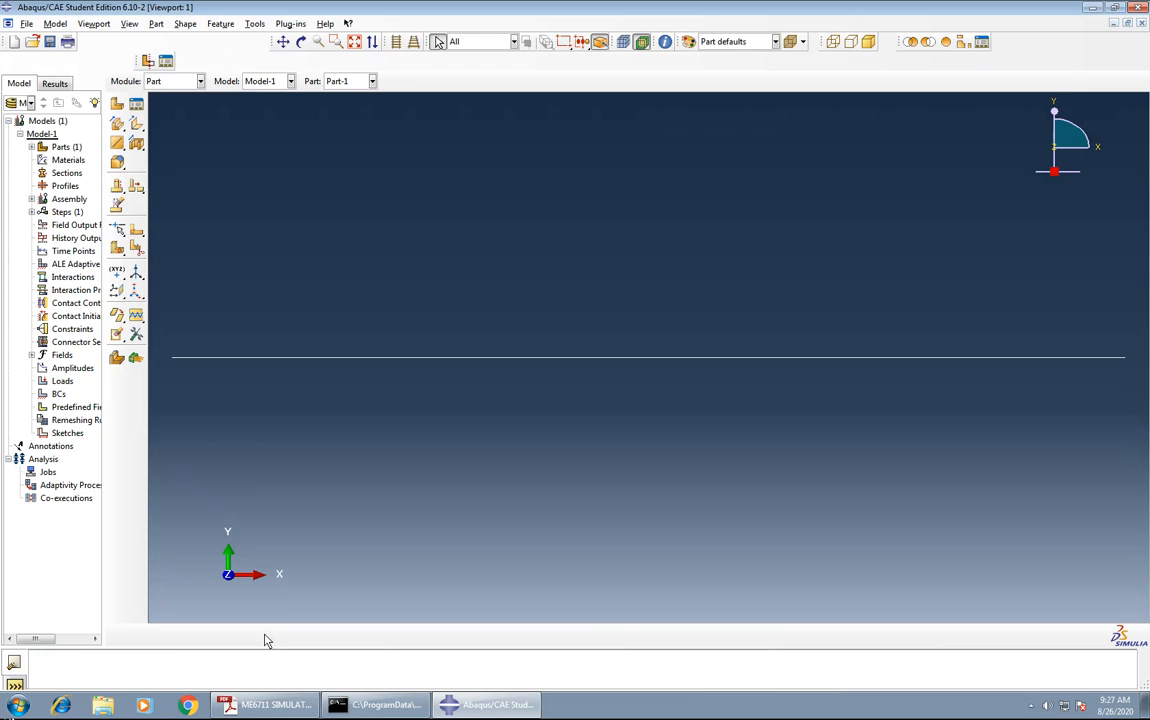
In the Property module, create a material with isotropic elasticity, Young's modulus 2e11 and Poisson's ratio 0.3.
click(157, 81)
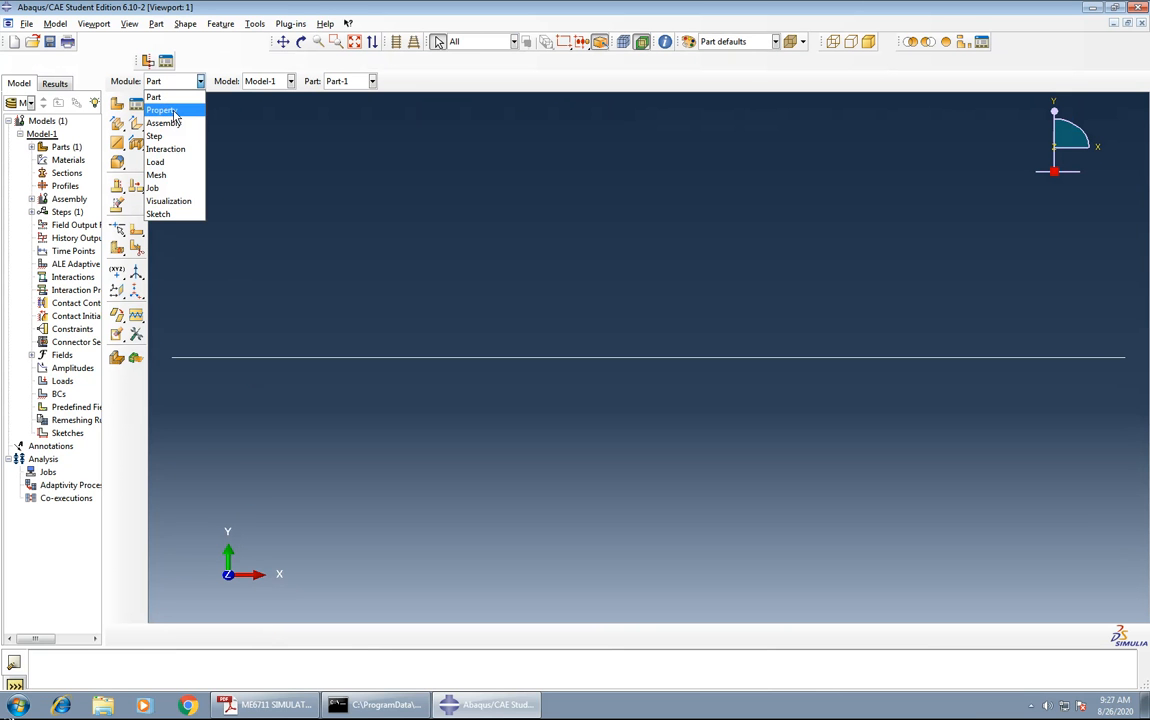
click(174, 112)
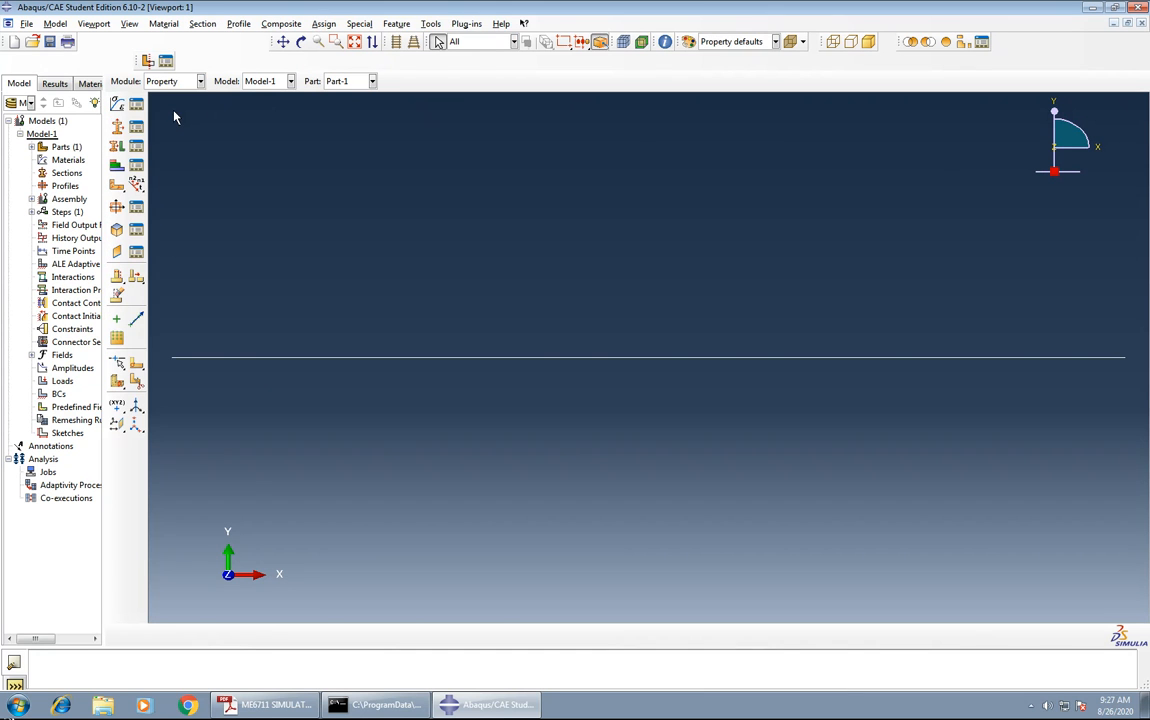
click(116, 106)
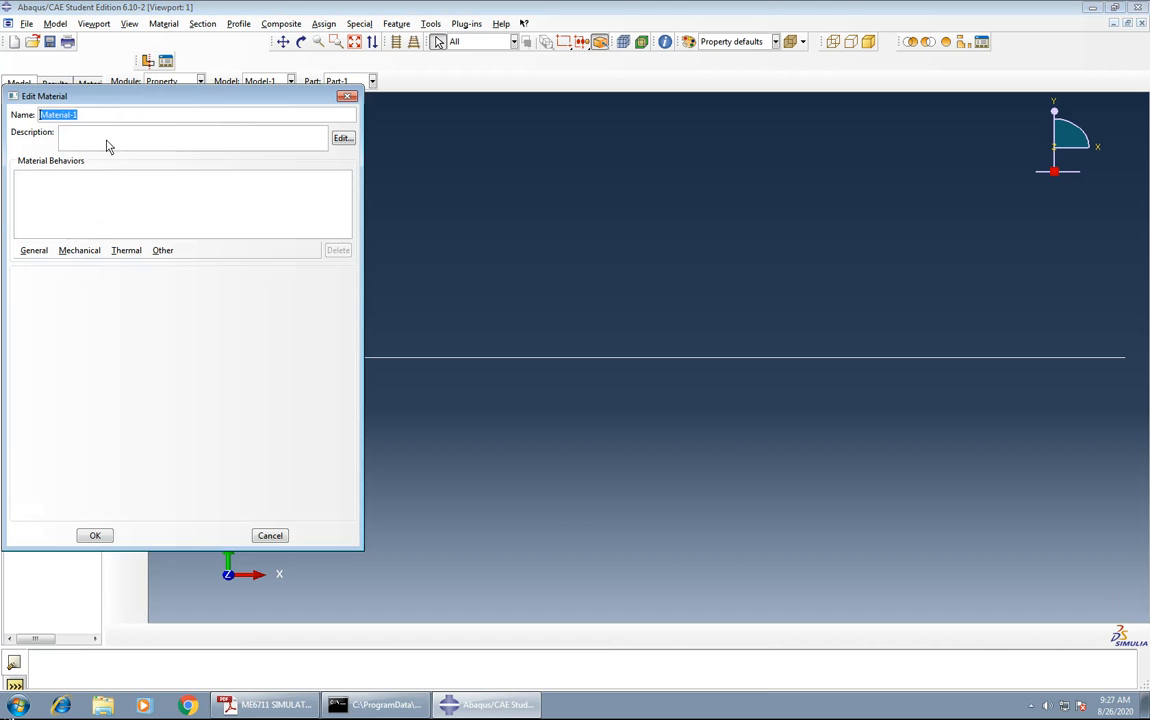
click(80, 251)
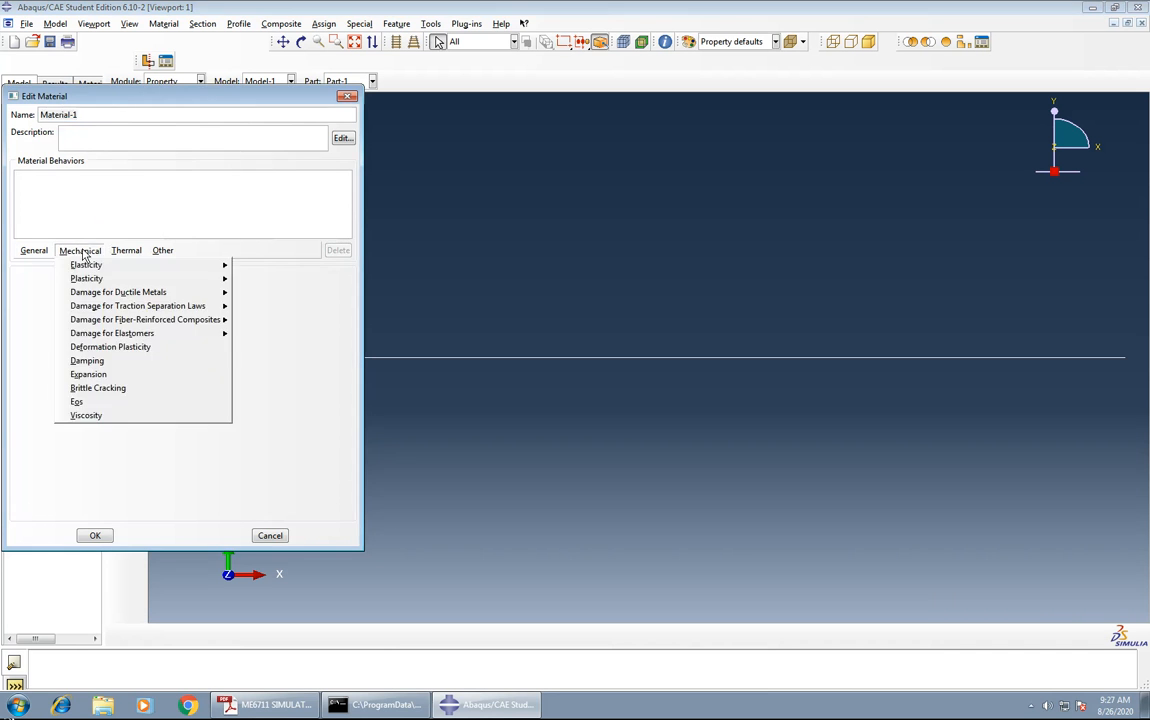
mouse_move(85, 268)
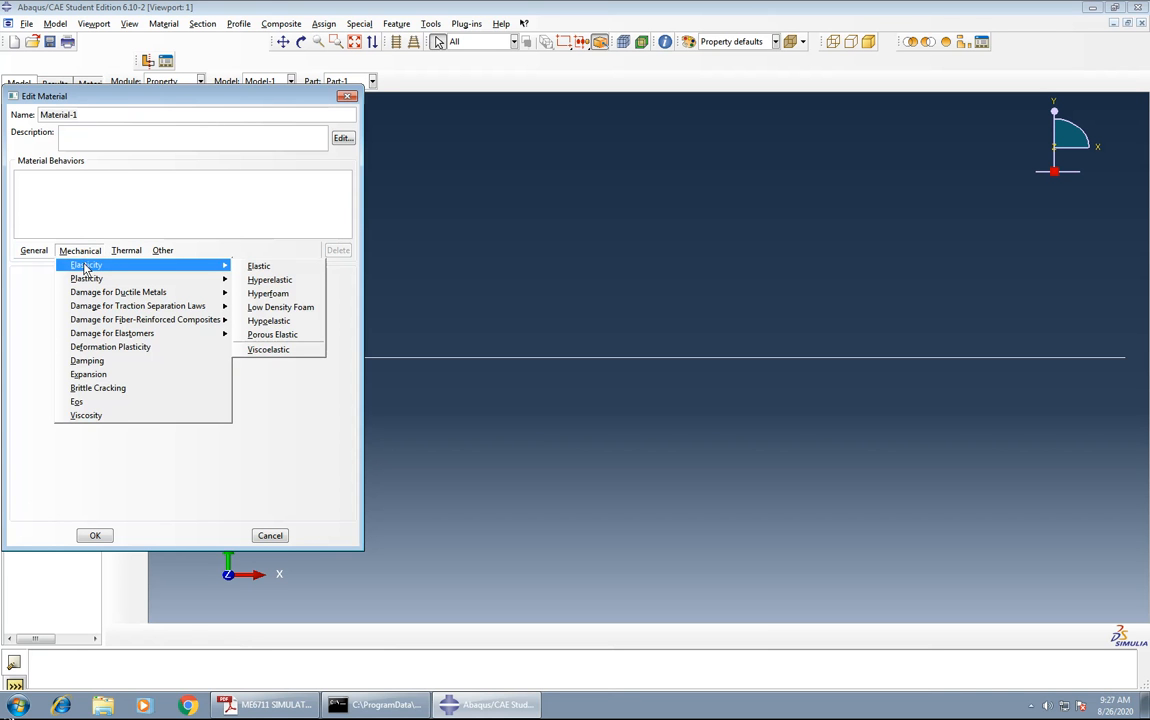
click(266, 268)
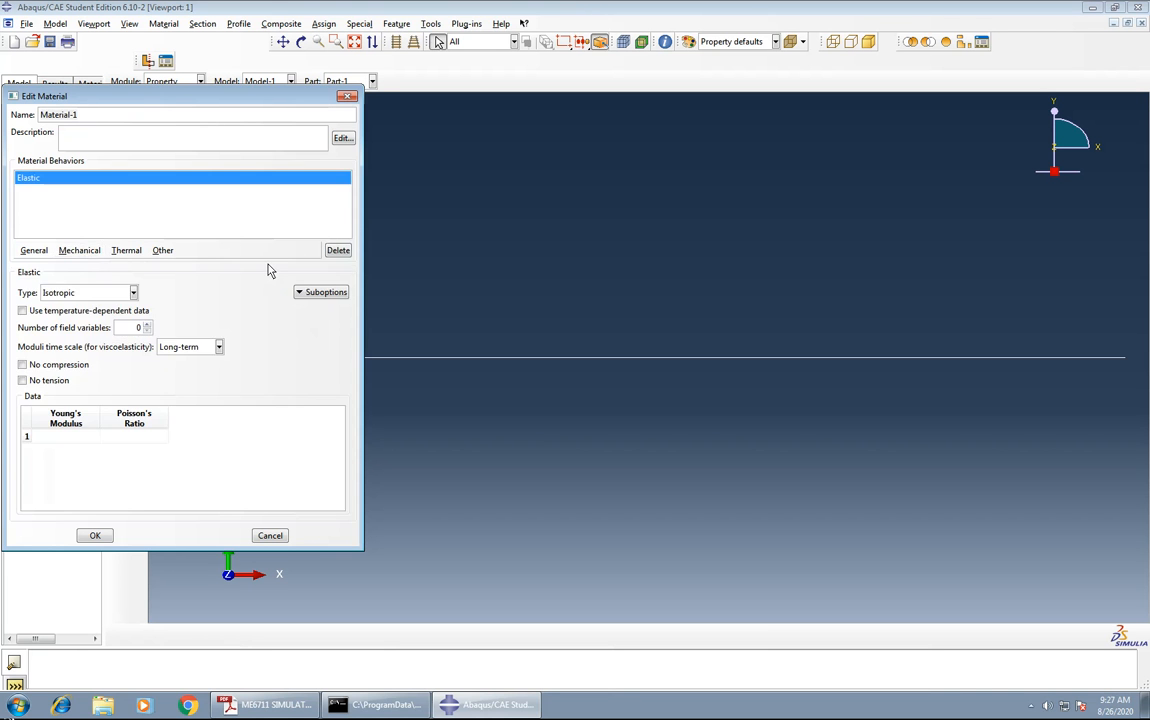
click(65, 437)
text(2e11)
key(Tab)
text(0.)
Add a mass density of 7550 to the material and save the material definition.
click(36, 254)
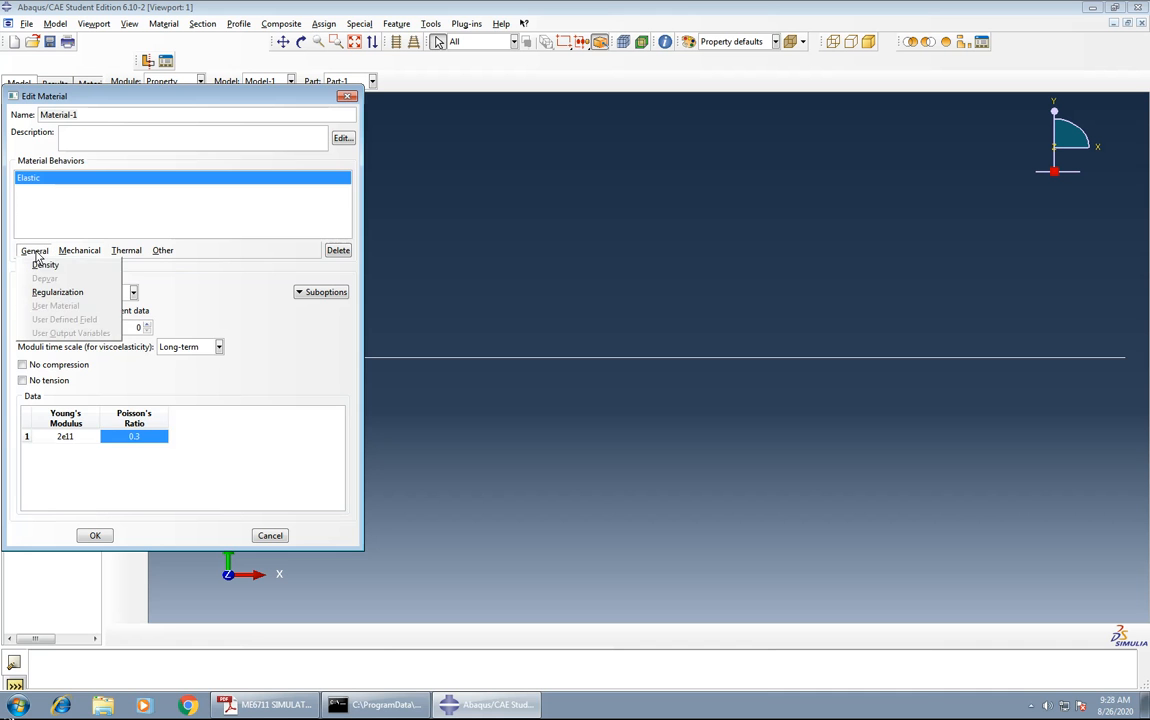
click(36, 268)
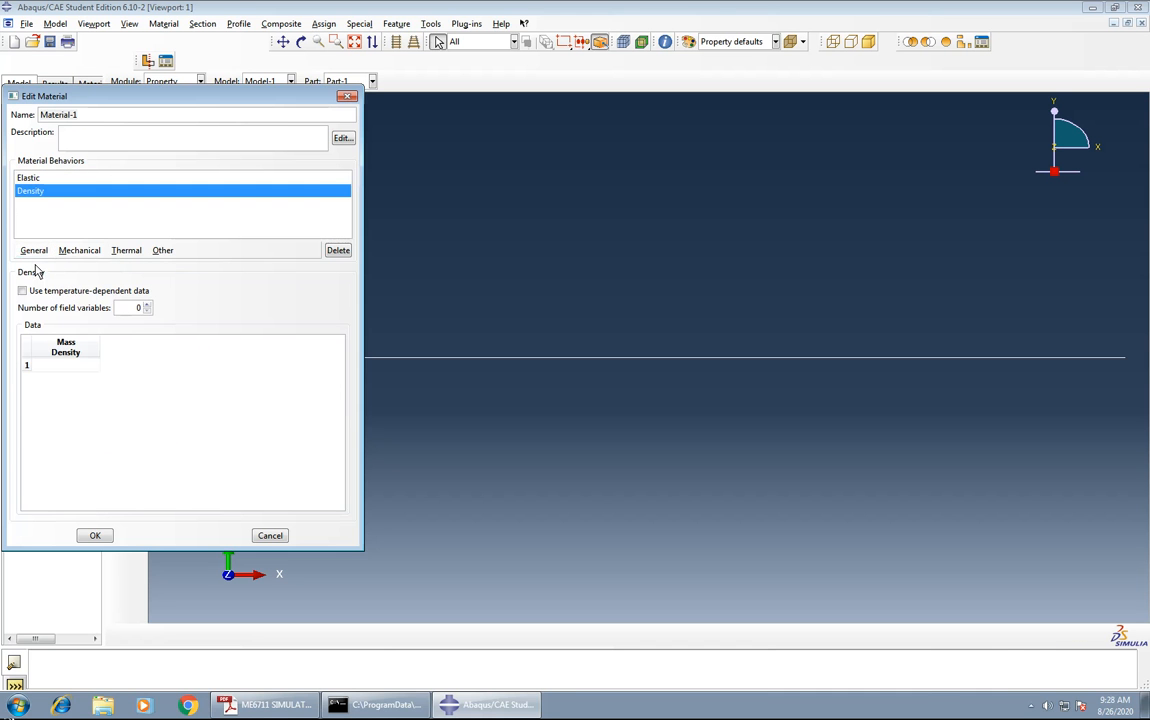
click(45, 366)
text(785)
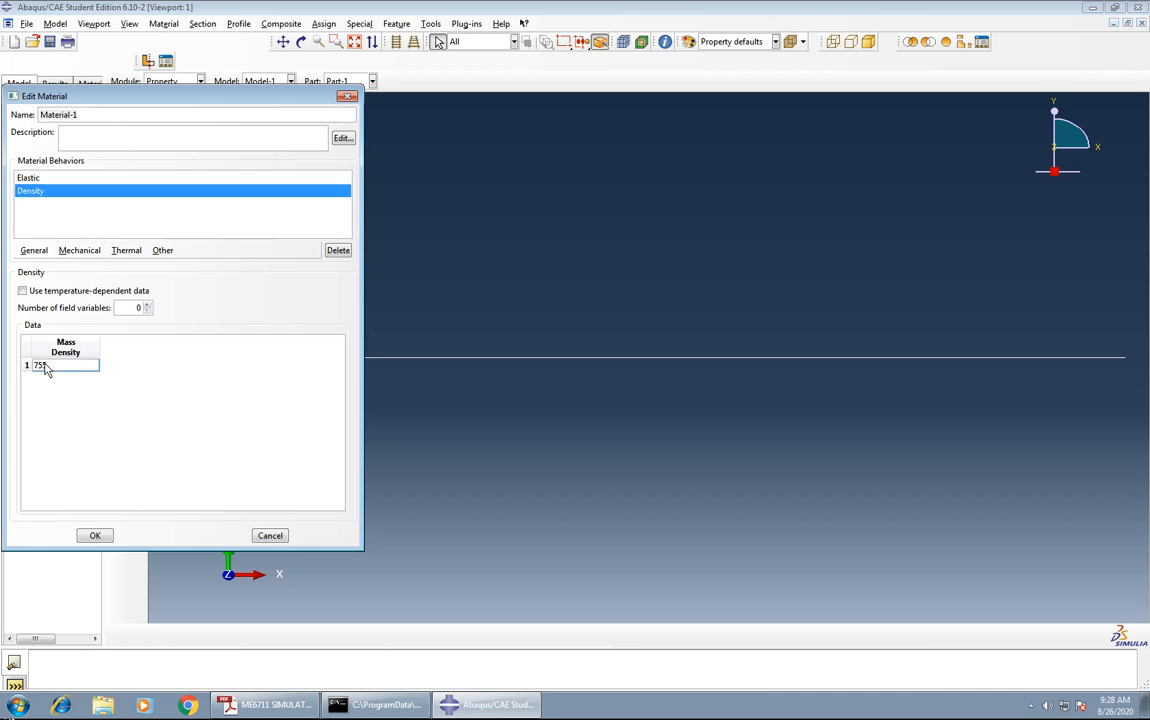
text(0)
click(95, 537)
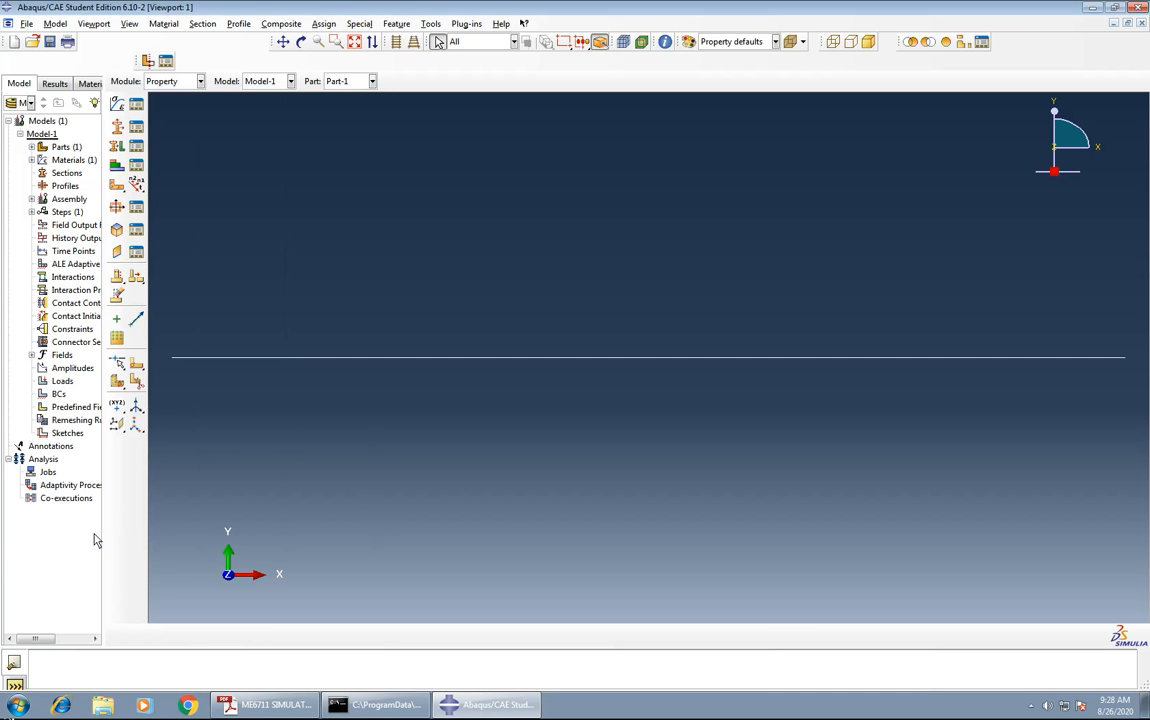
Create a rectangular beam profile with a and b both set to 0.01.
click(118, 207)
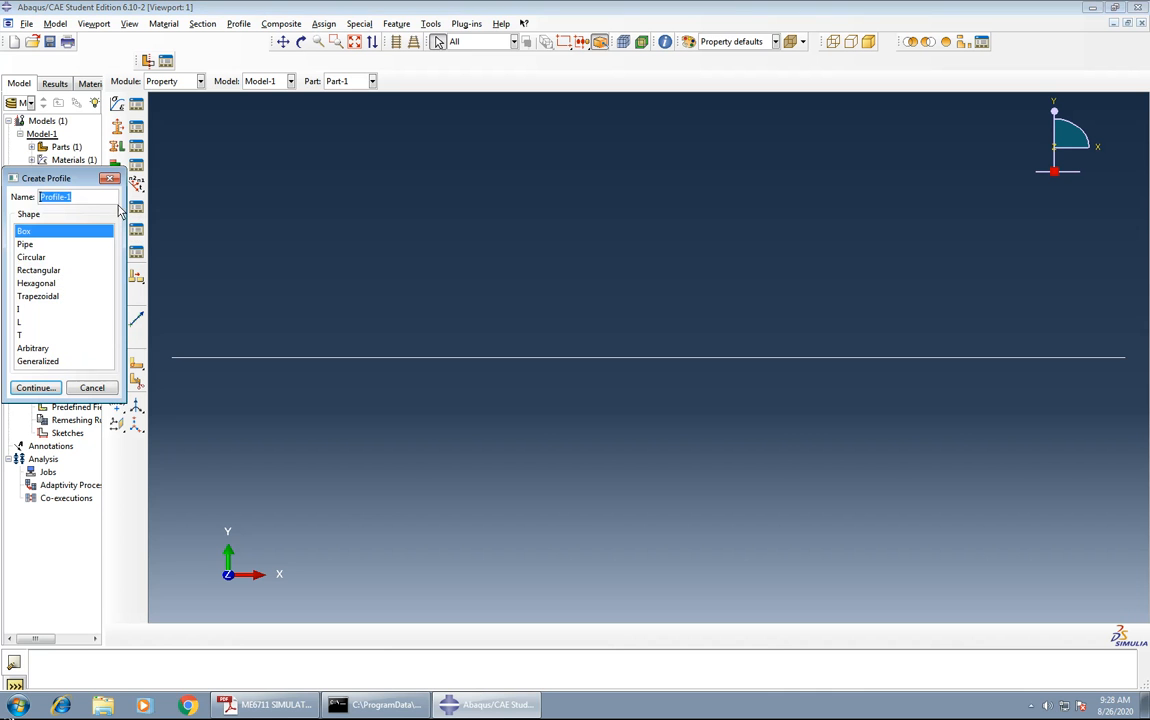
click(33, 271)
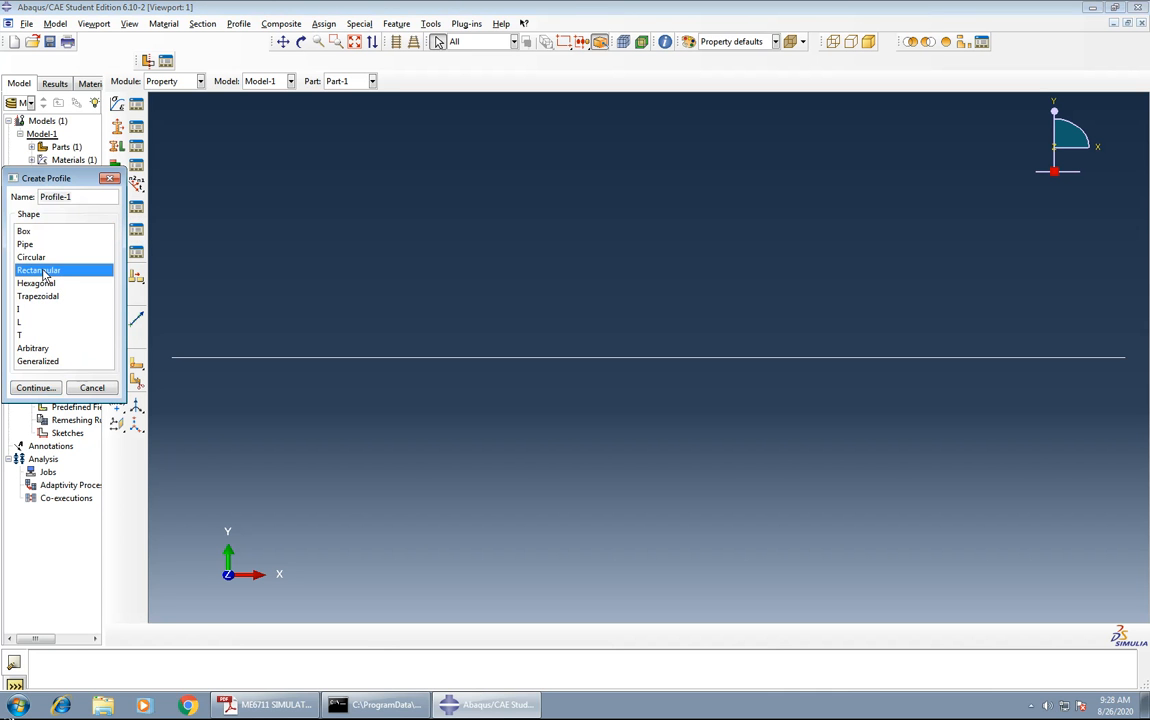
click(36, 388)
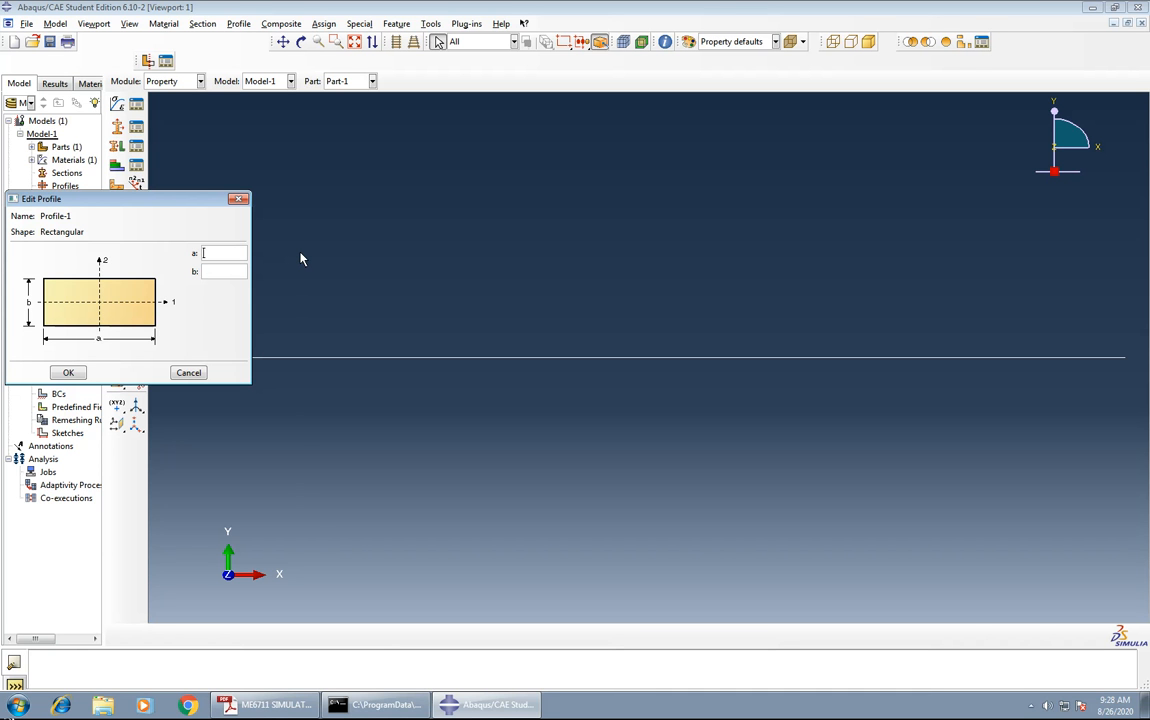
text(0.01)
key(Tab)
text(0.01)
click(68, 373)
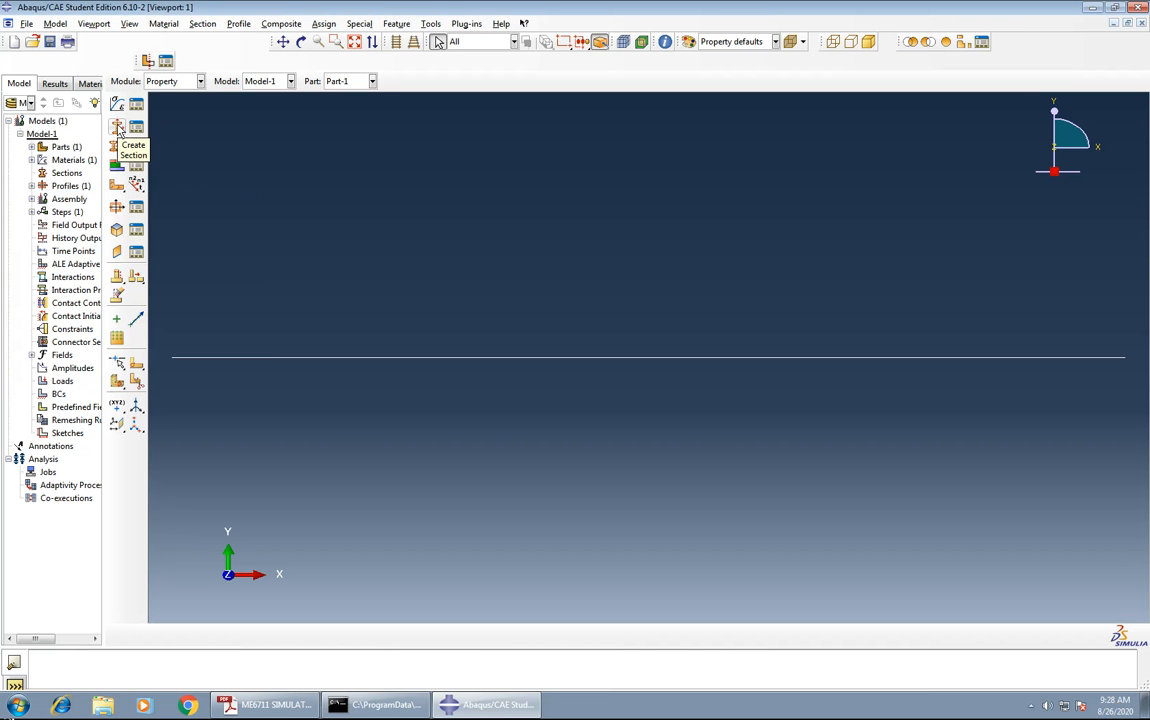
Create a beam section integrated during analysis, using the rectangular profile and the elastic material.
click(117, 128)
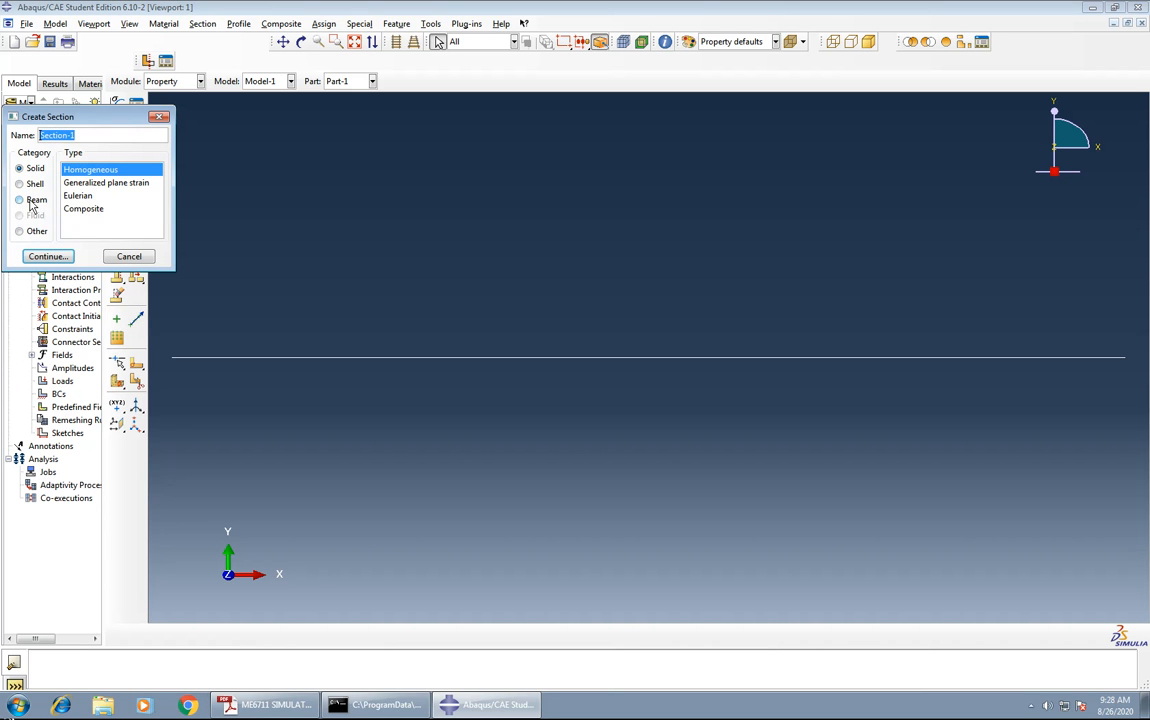
click(30, 201)
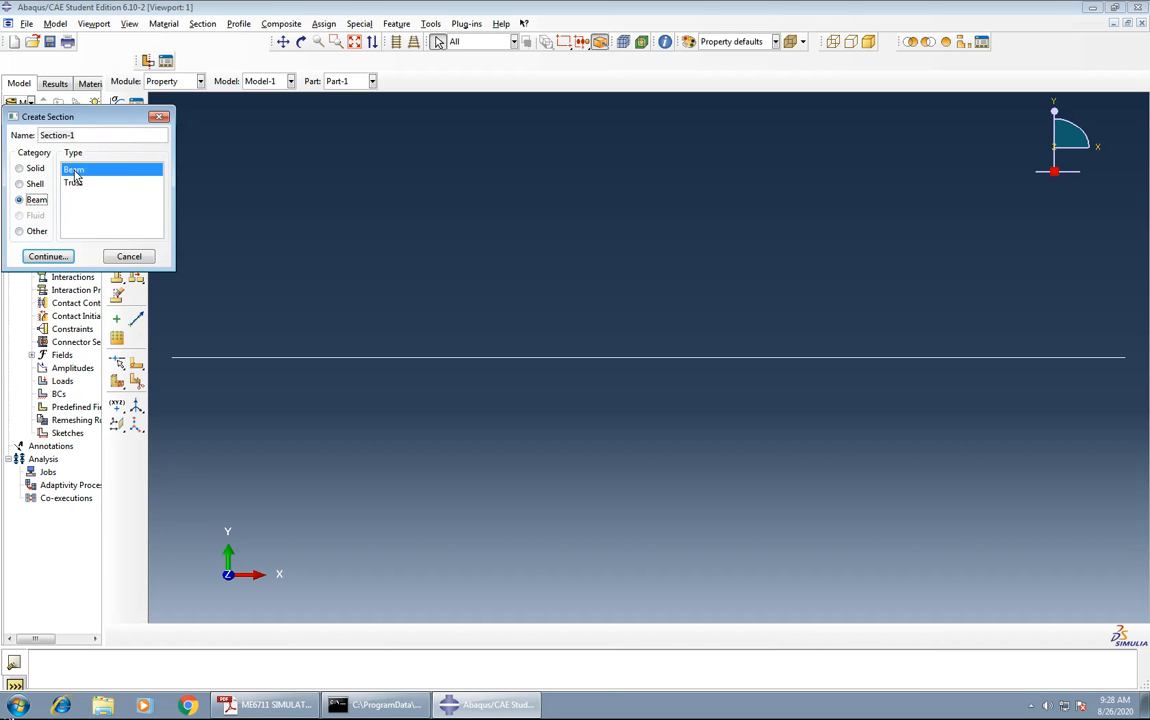
click(49, 257)
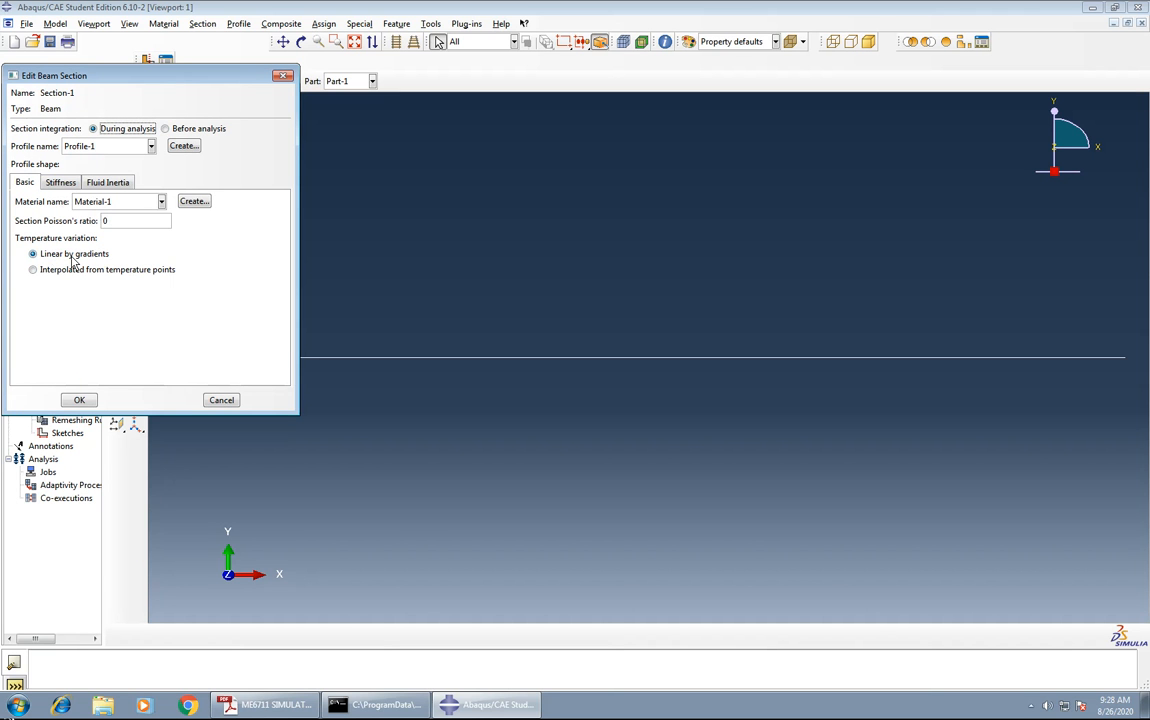
click(79, 400)
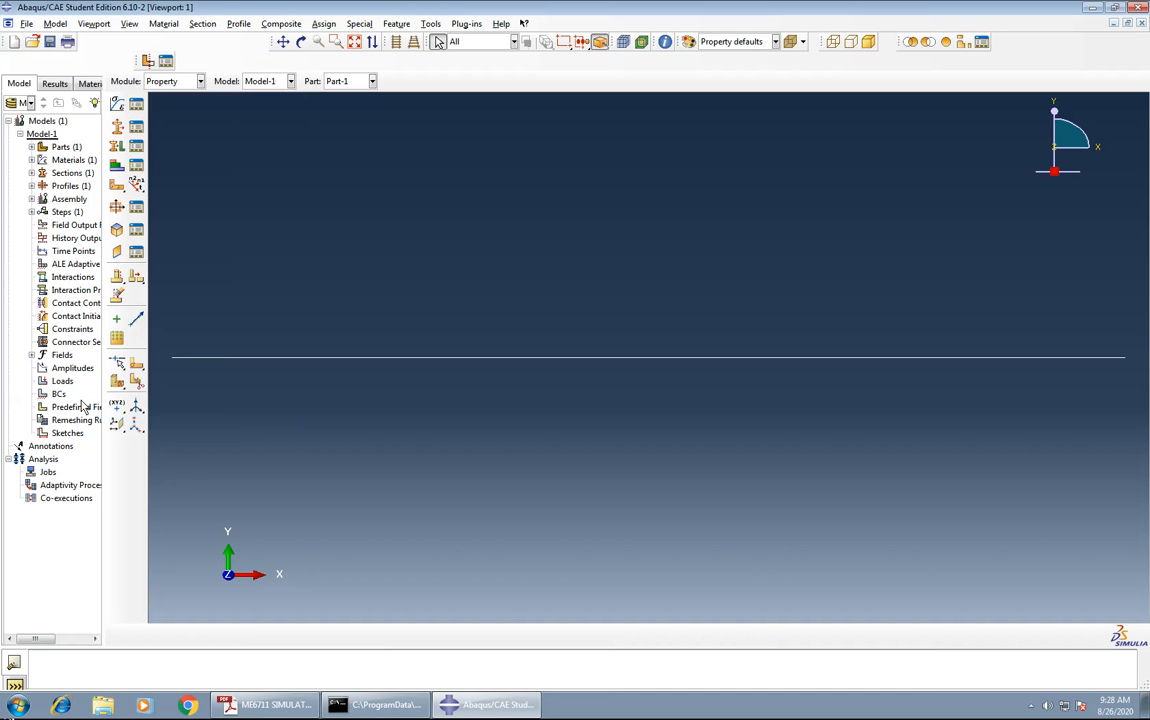
Assign the beam section Section-1 to the entire wire.
click(116, 147)
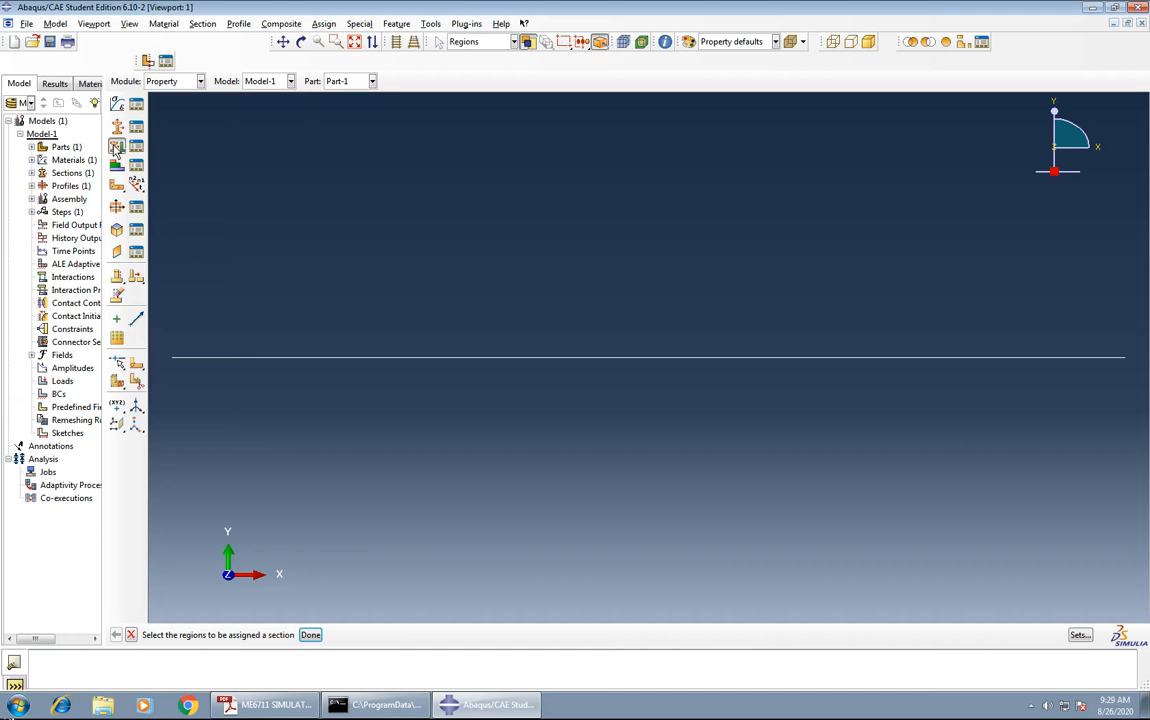
click(253, 359)
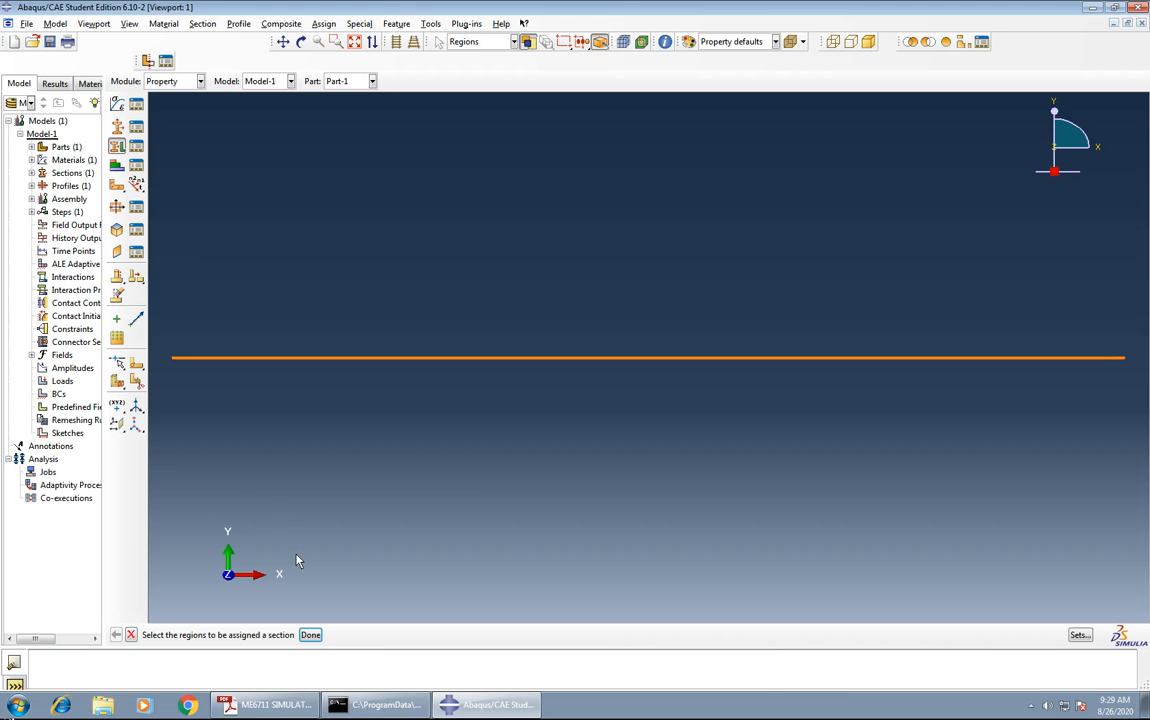
click(310, 635)
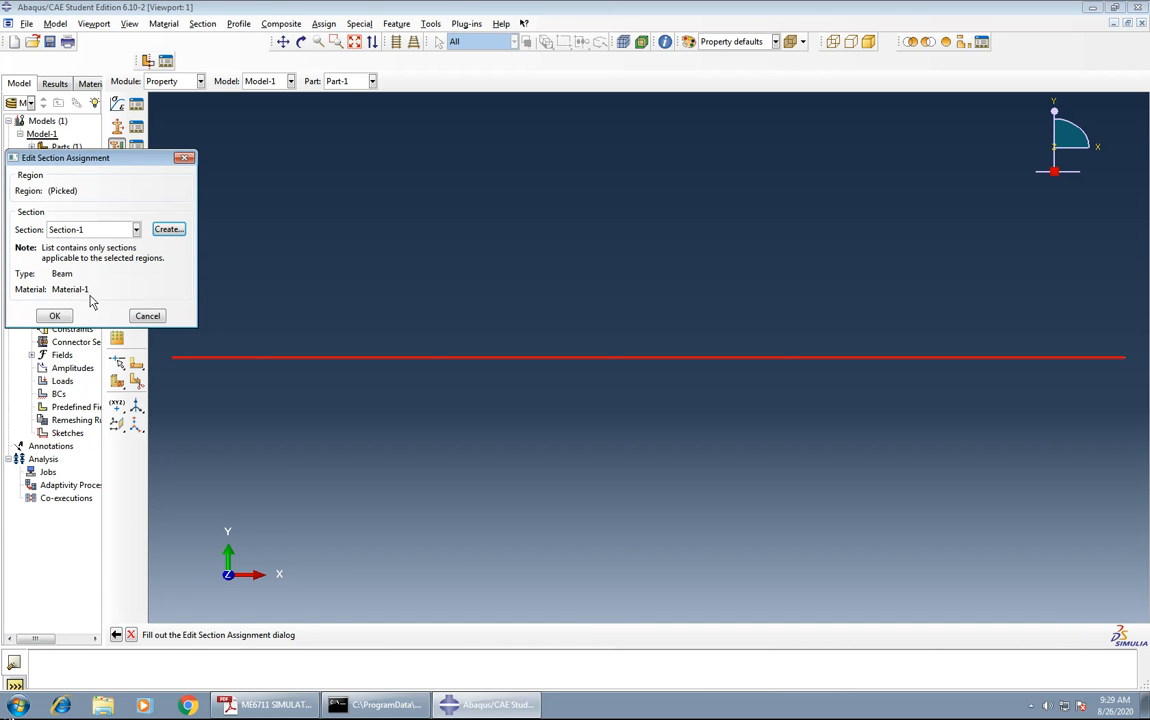
click(55, 317)
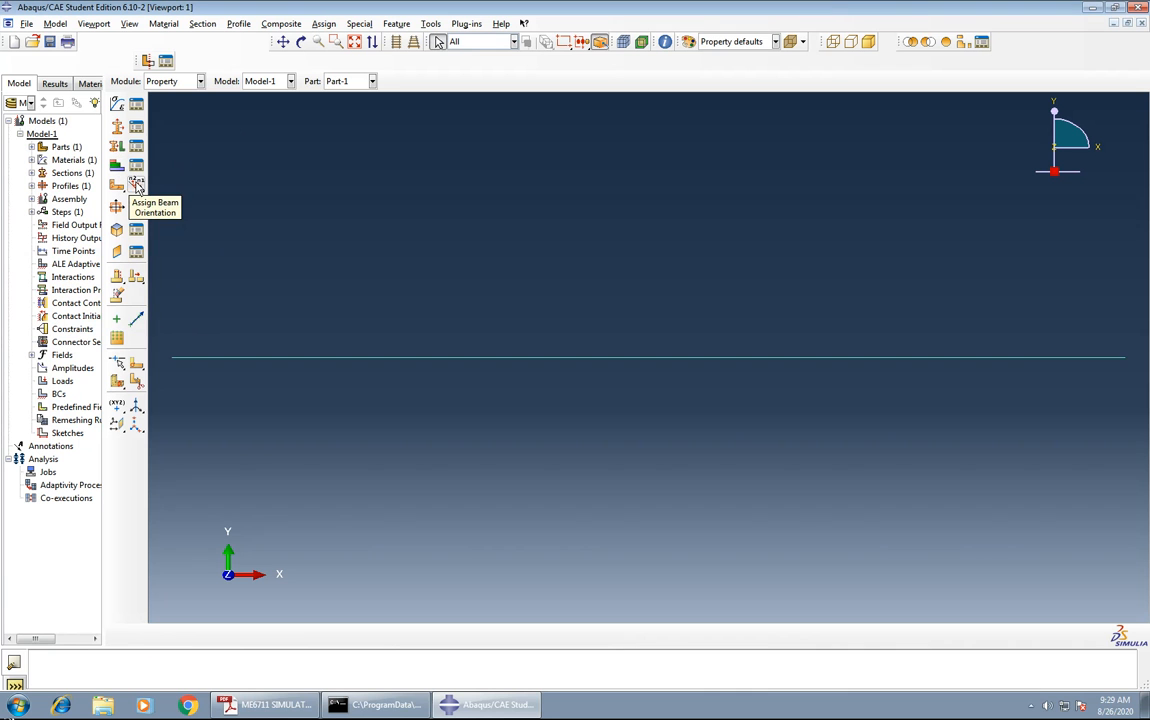
Assign a beam section orientation to the wire with the approximate n1 direction 0.0,0.0,-1.0.
click(137, 186)
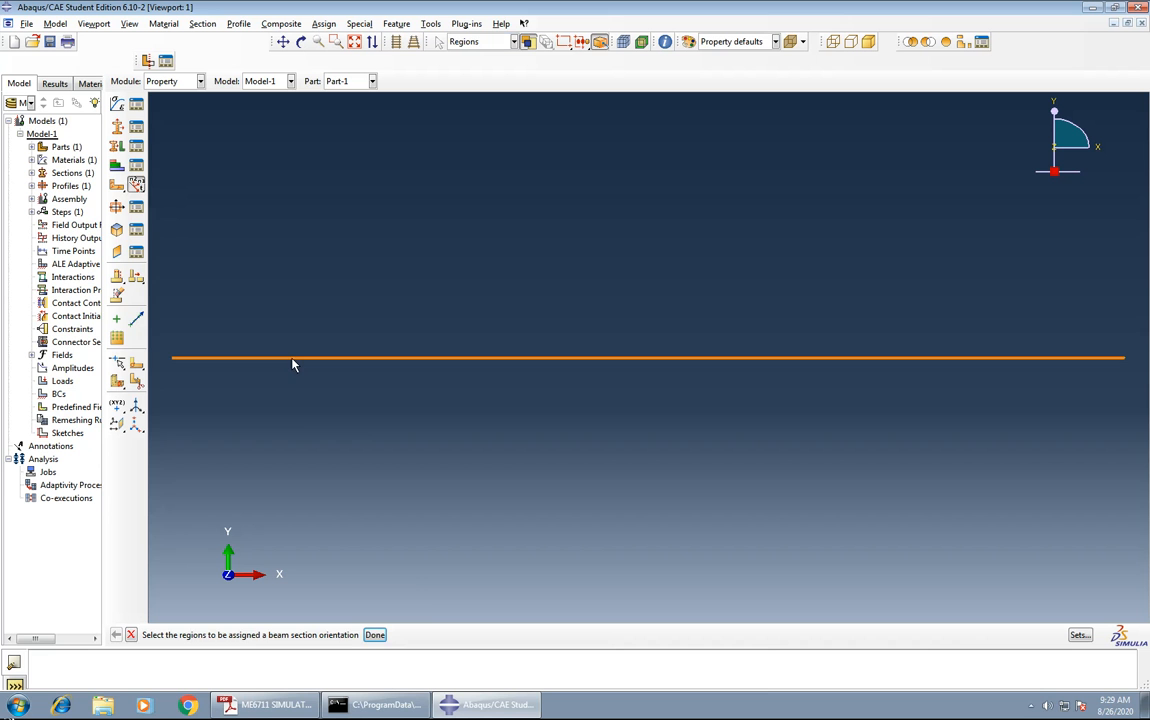
click(374, 634)
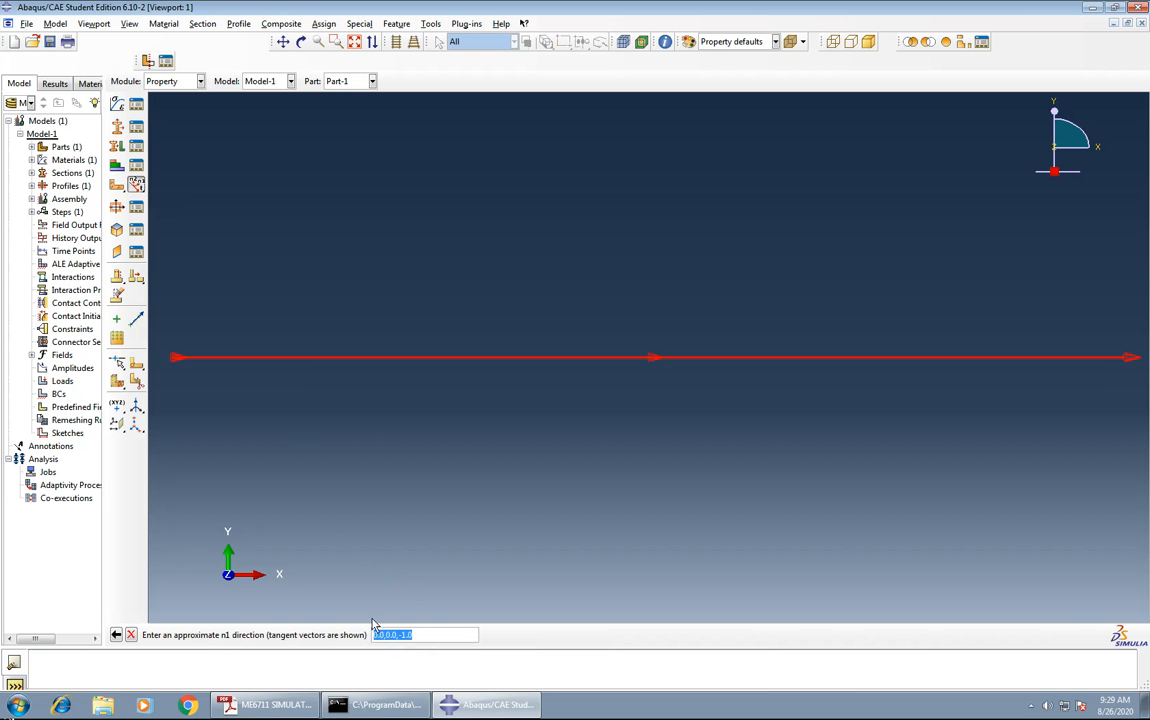
key(Return)
middle_click(391, 501)
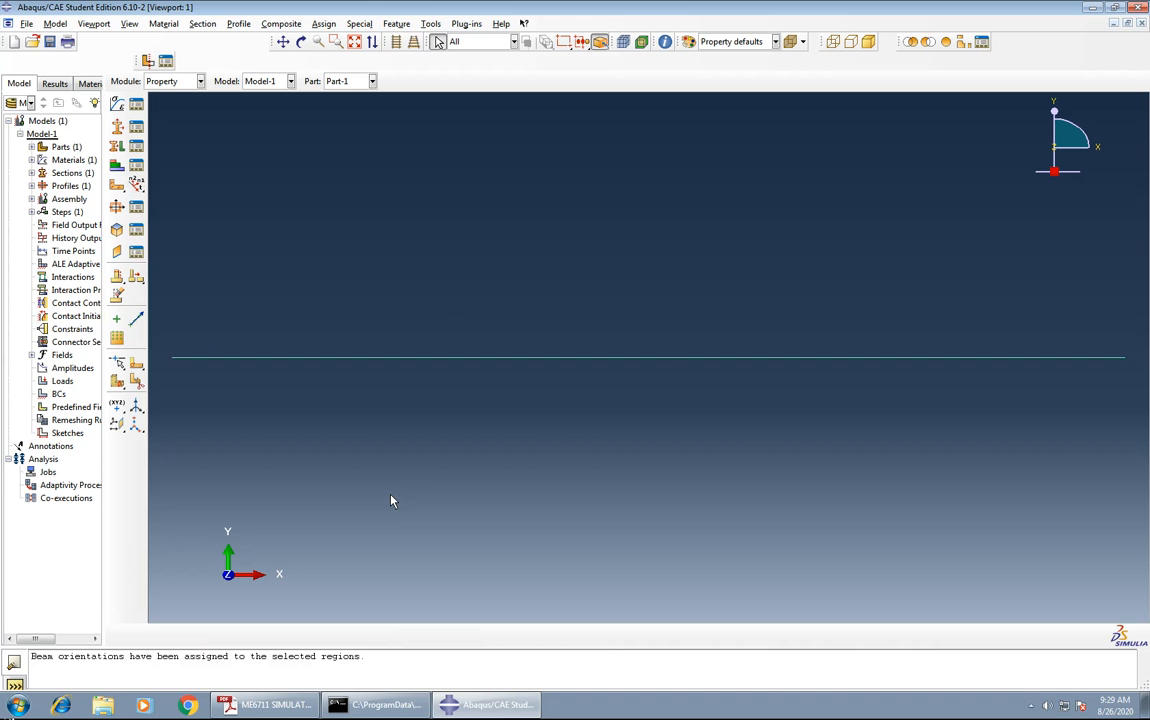
In the Assembly module, create a dependent instance of Part-1.
click(200, 81)
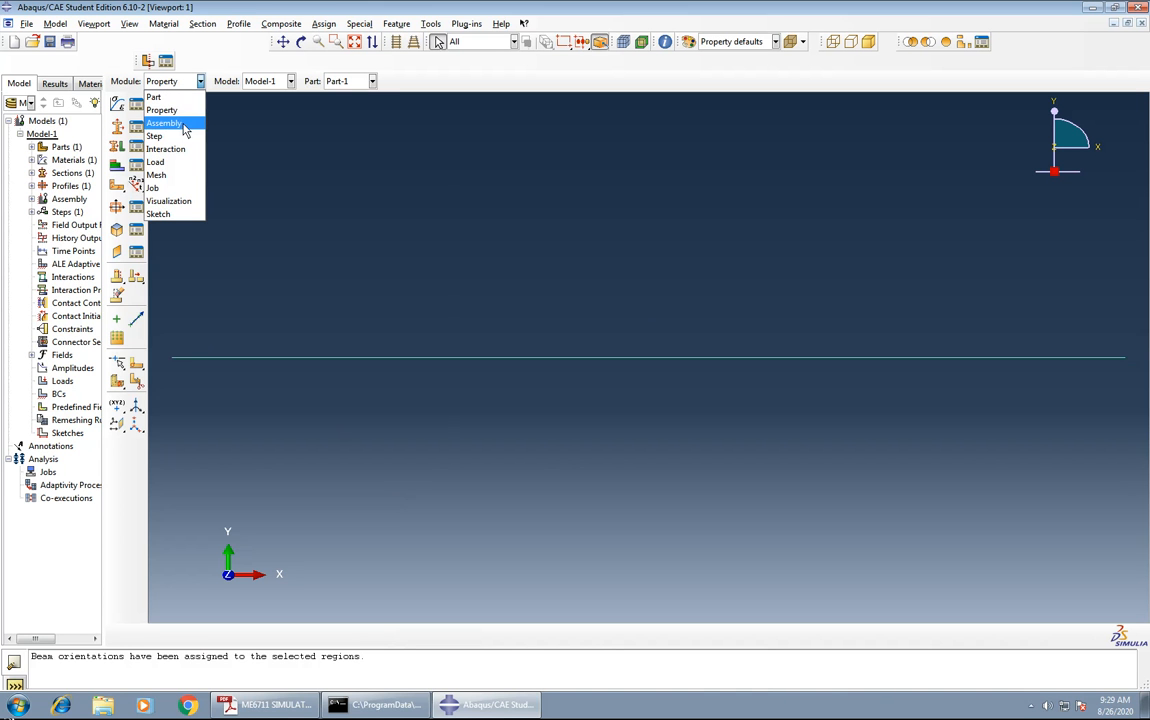
click(165, 123)
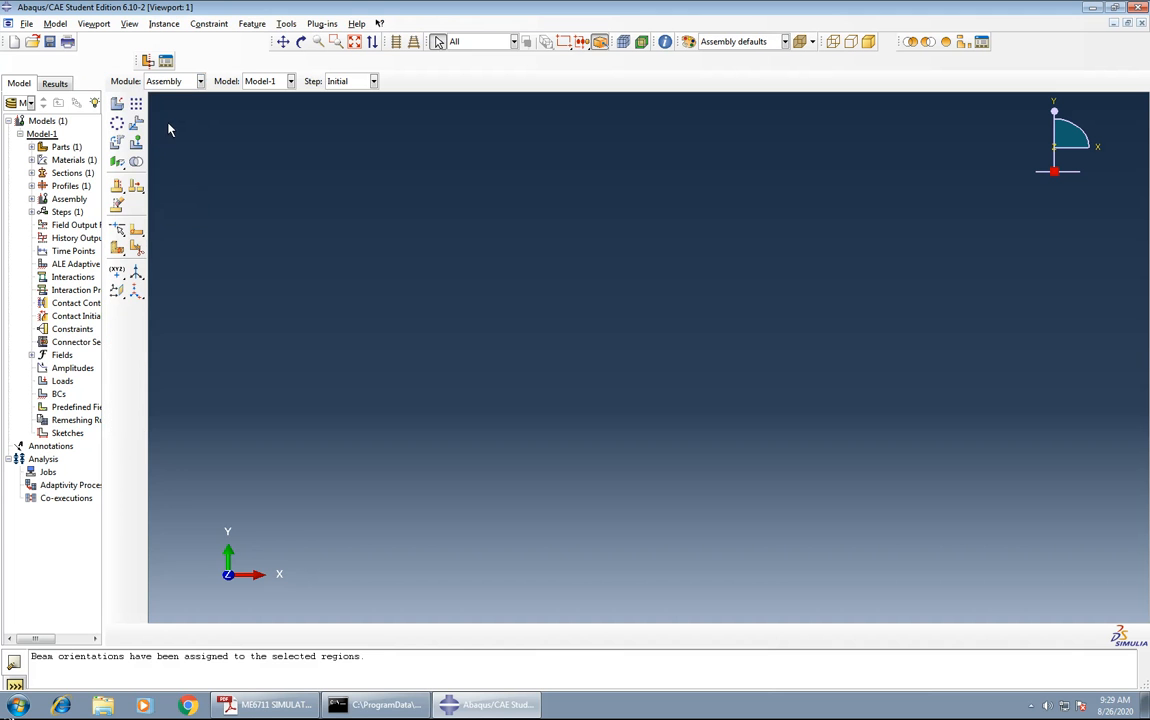
click(117, 105)
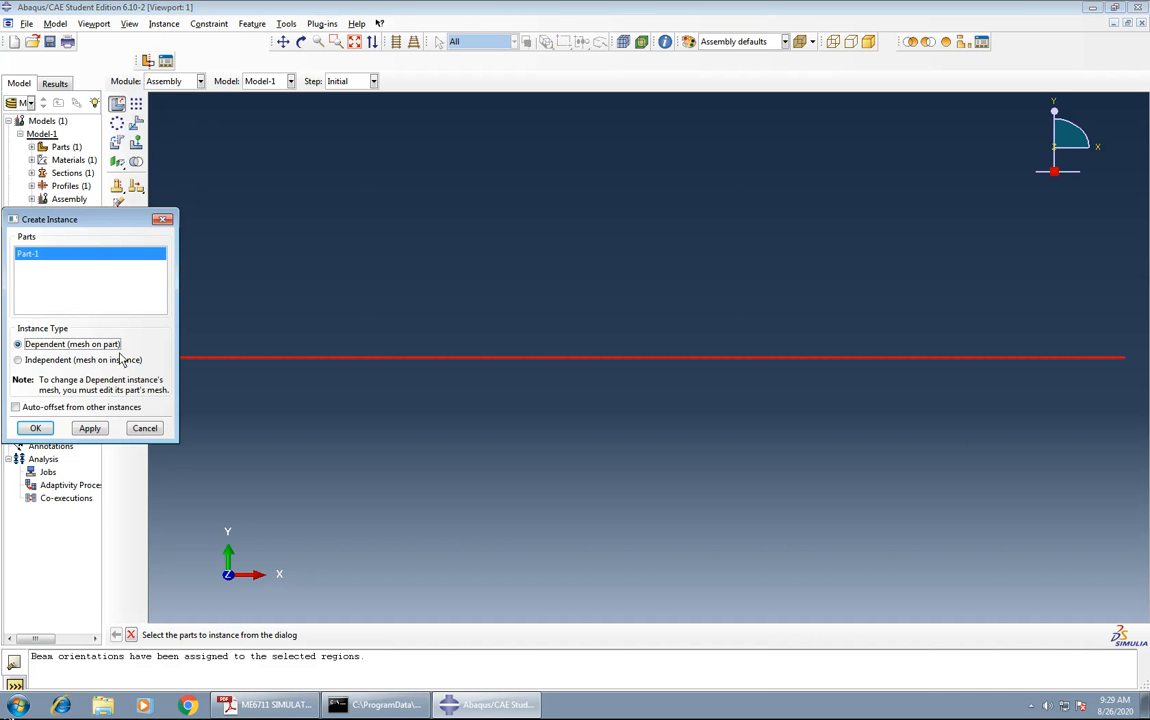
click(38, 429)
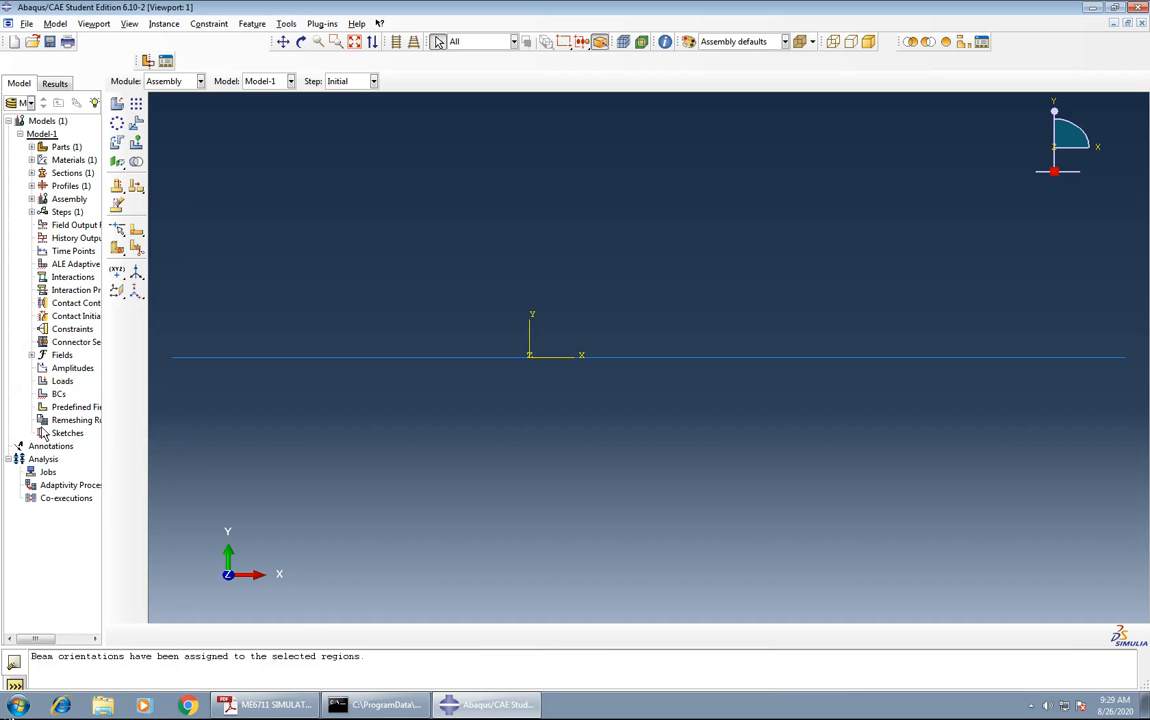
In the Step module, create a linear perturbation step of type Steady-state dynamics, Direct after the Initial step.
click(198, 81)
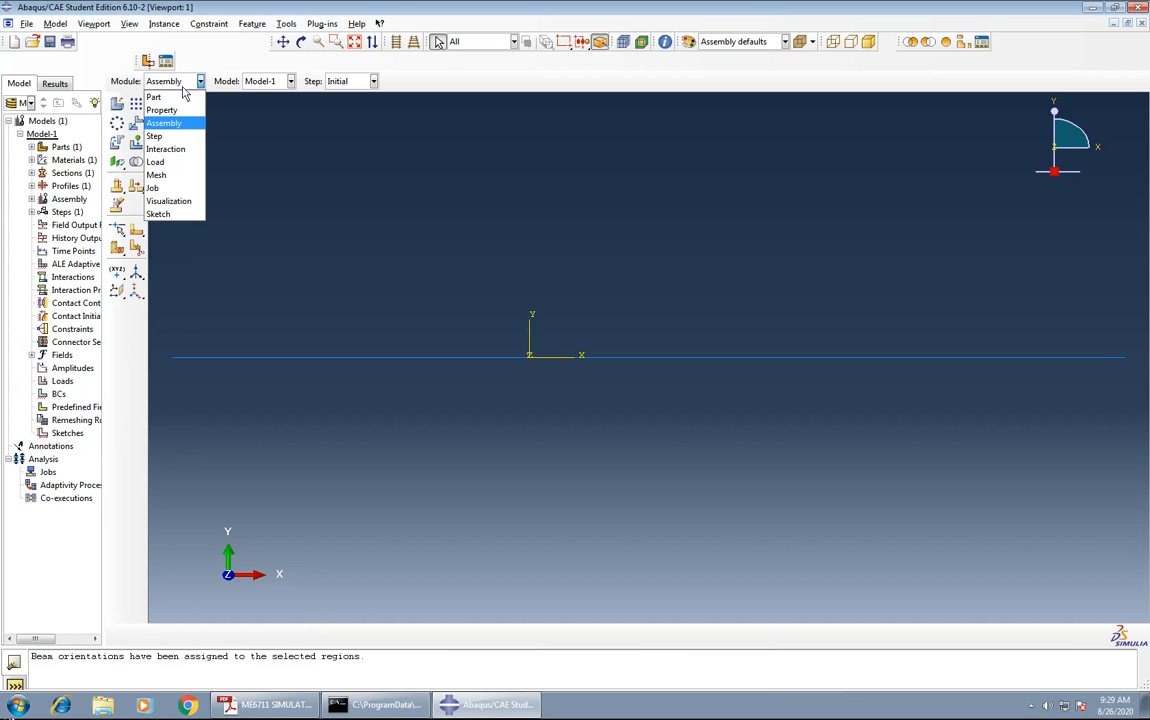
click(190, 138)
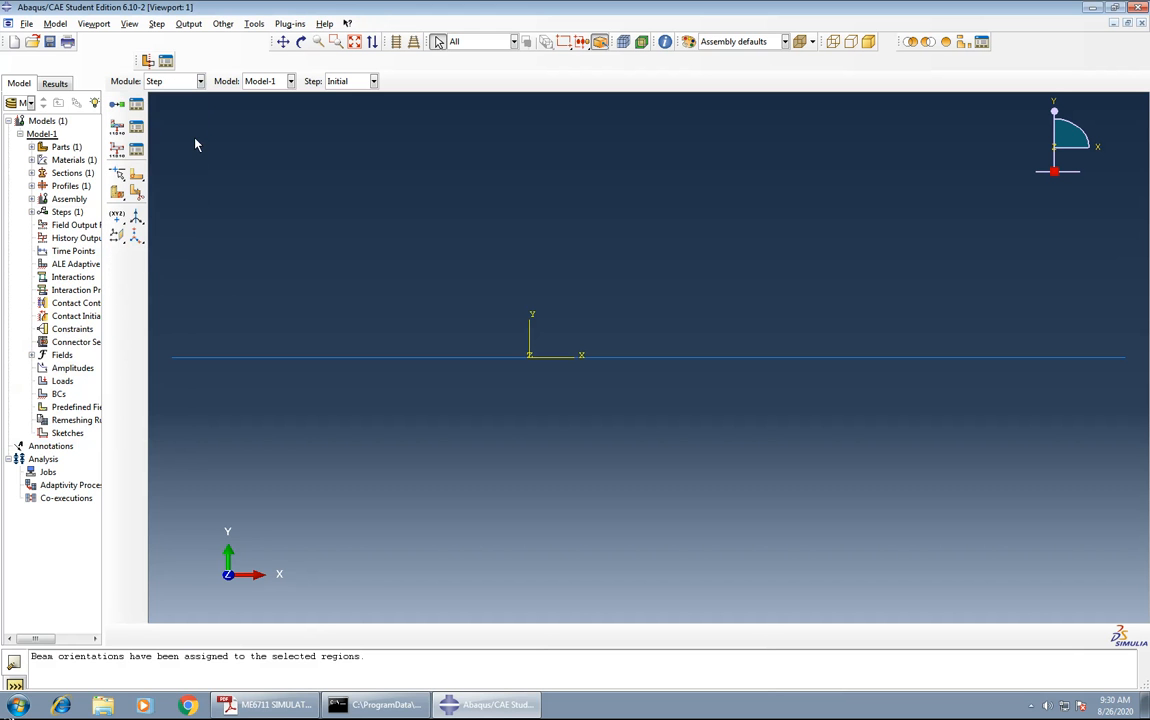
click(116, 106)
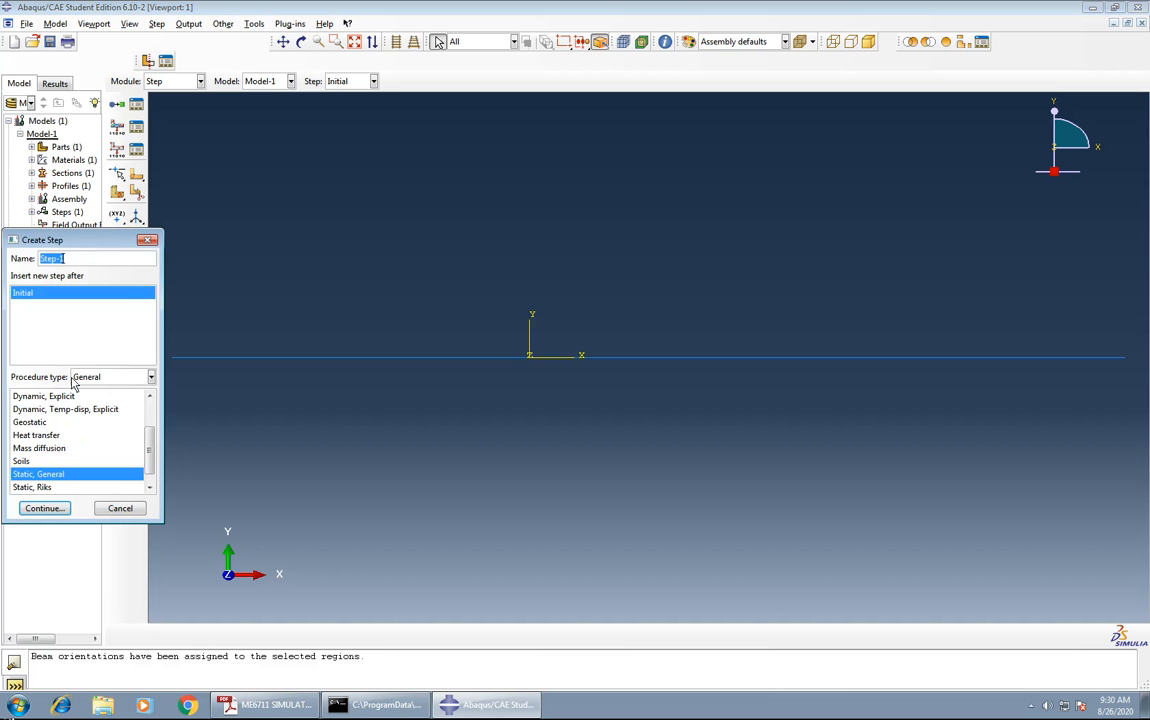
click(105, 378)
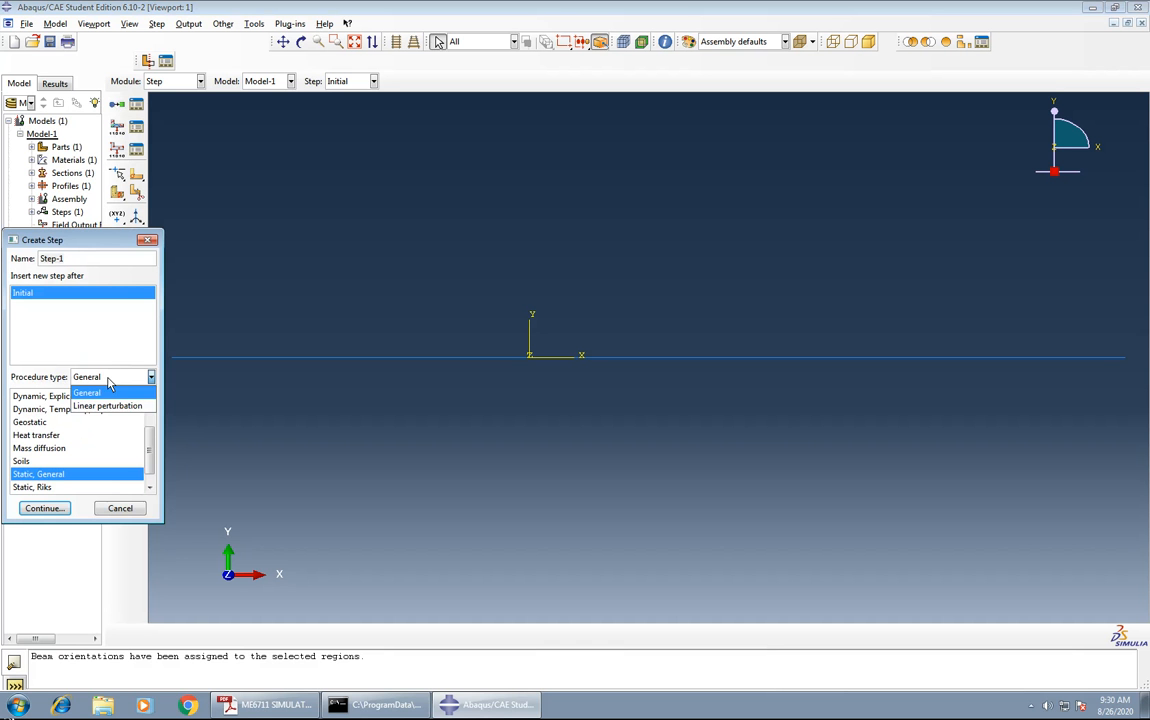
click(106, 406)
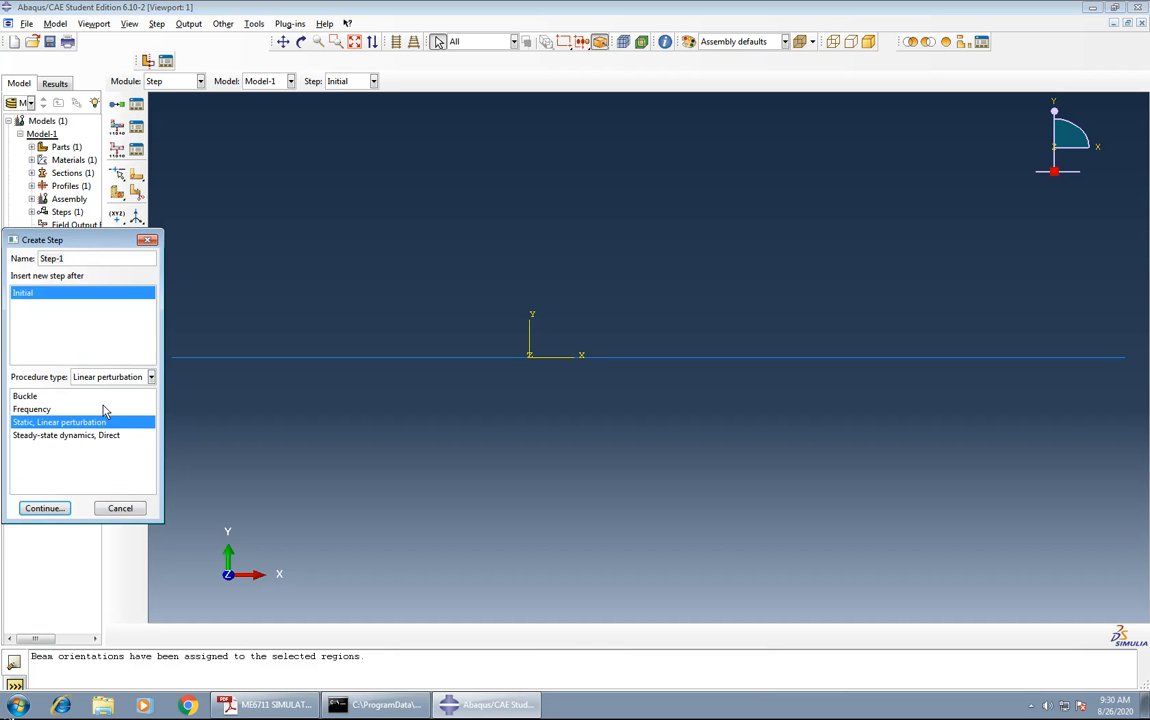
click(35, 437)
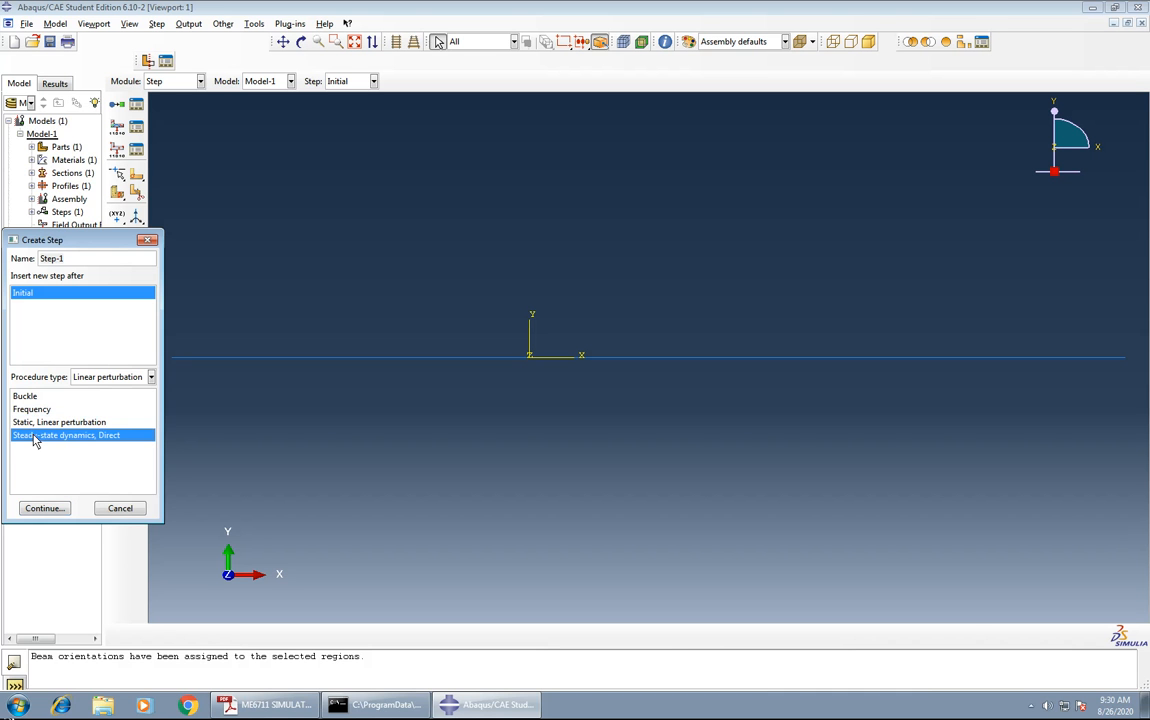
click(44, 508)
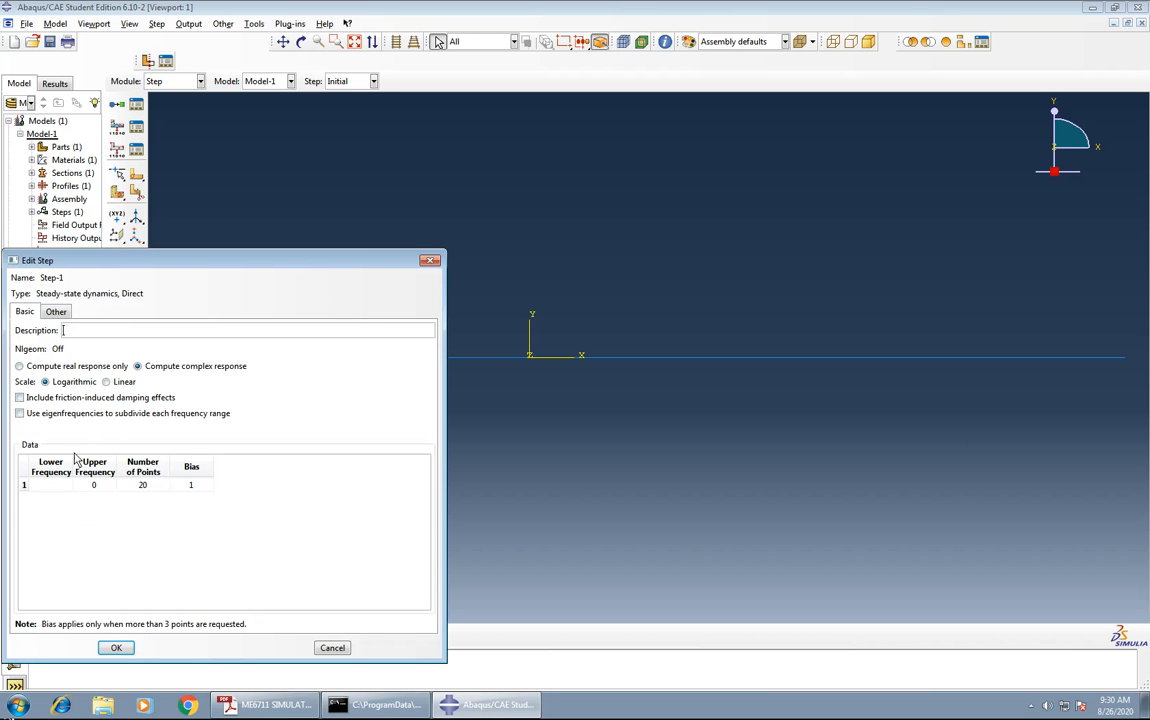
Set the step's lower frequency to 6, upper frequency to 55 and number of points to 14, and save the step.
click(50, 486)
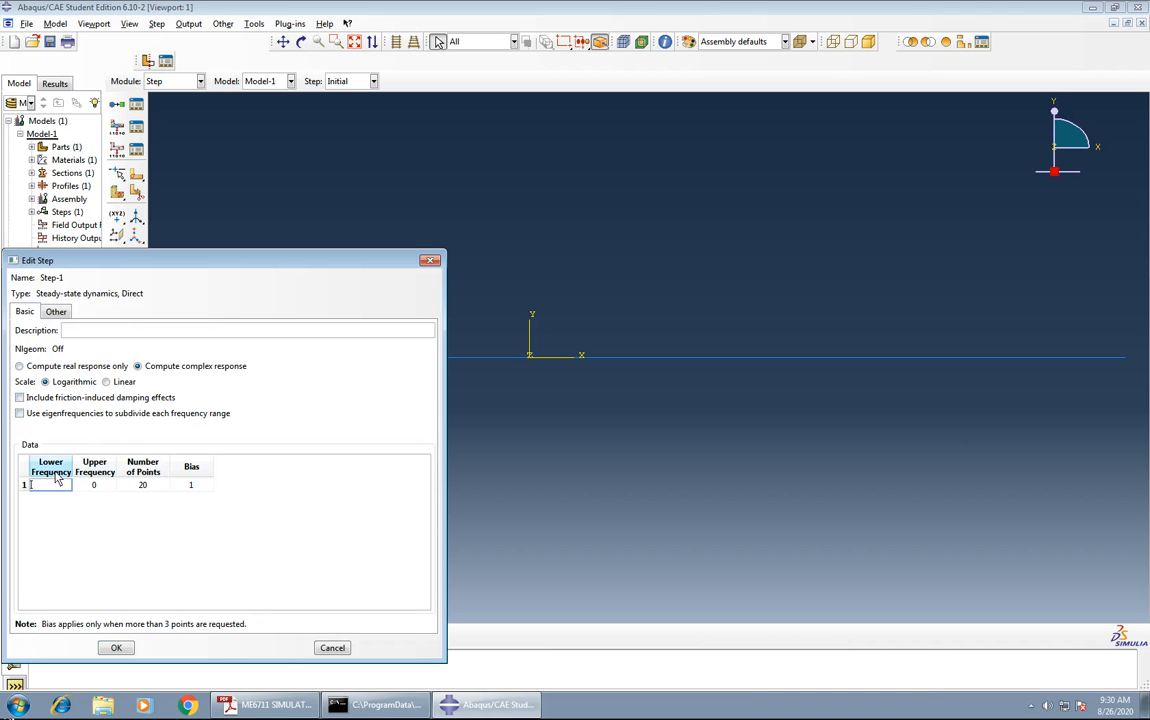
text(6)
click(96, 486)
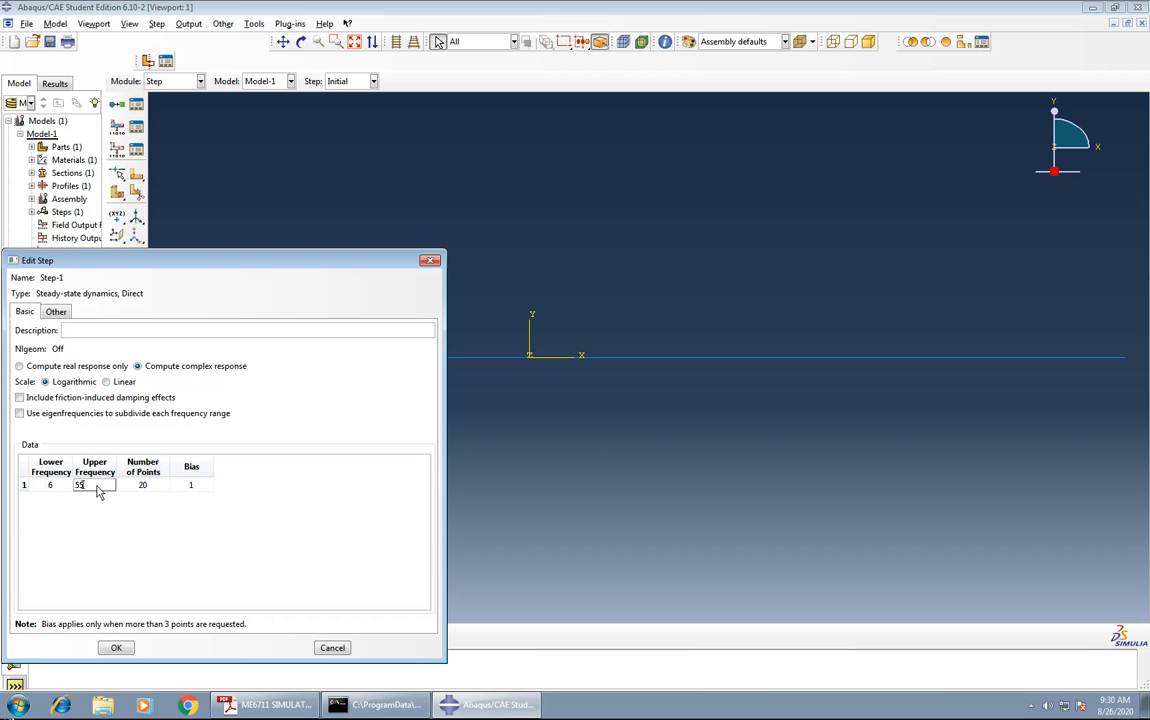
text(55)
click(149, 486)
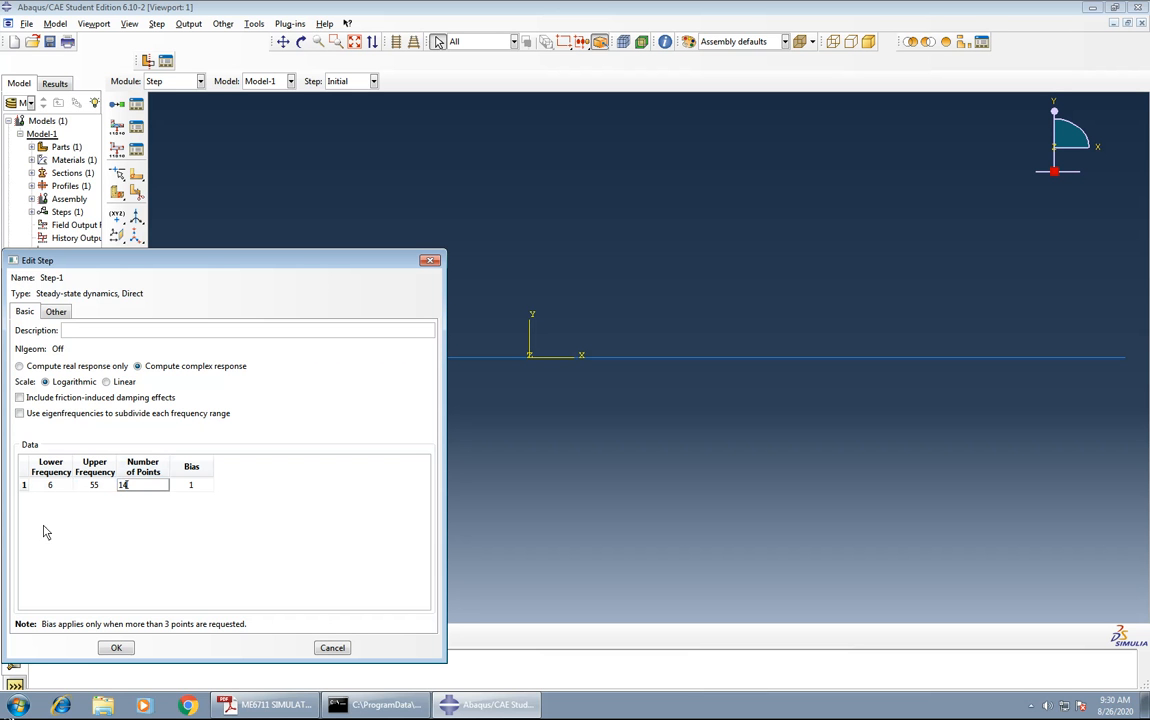
key(Return)
click(190, 486)
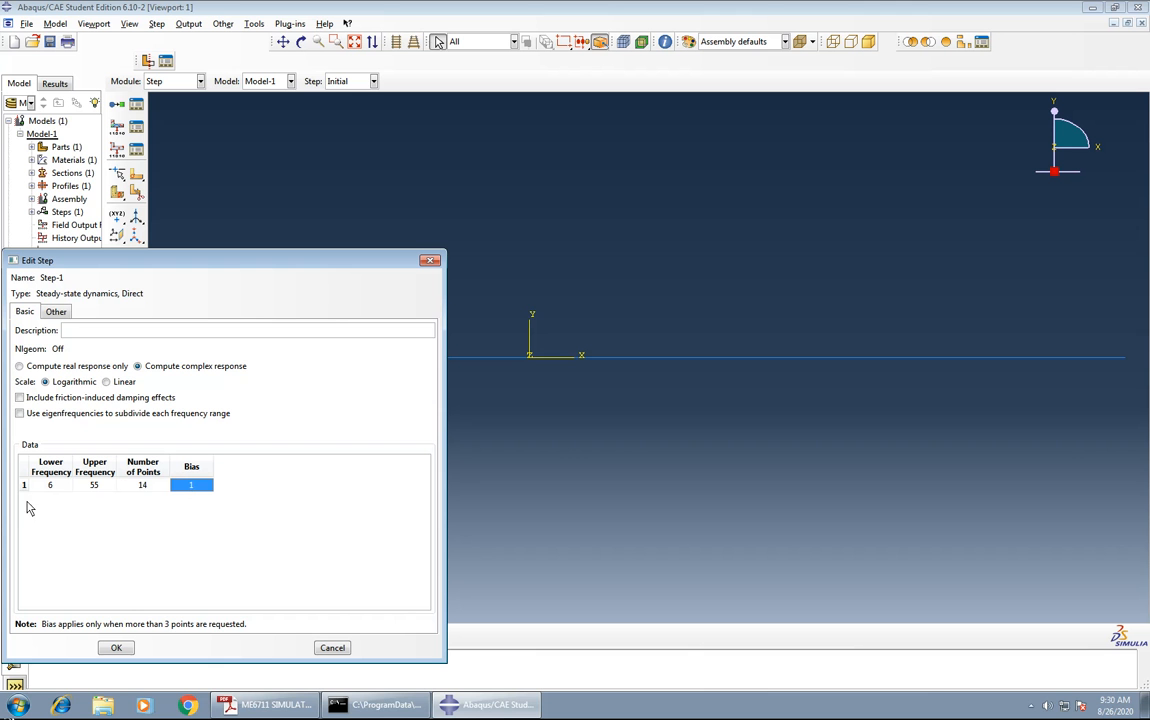
click(116, 649)
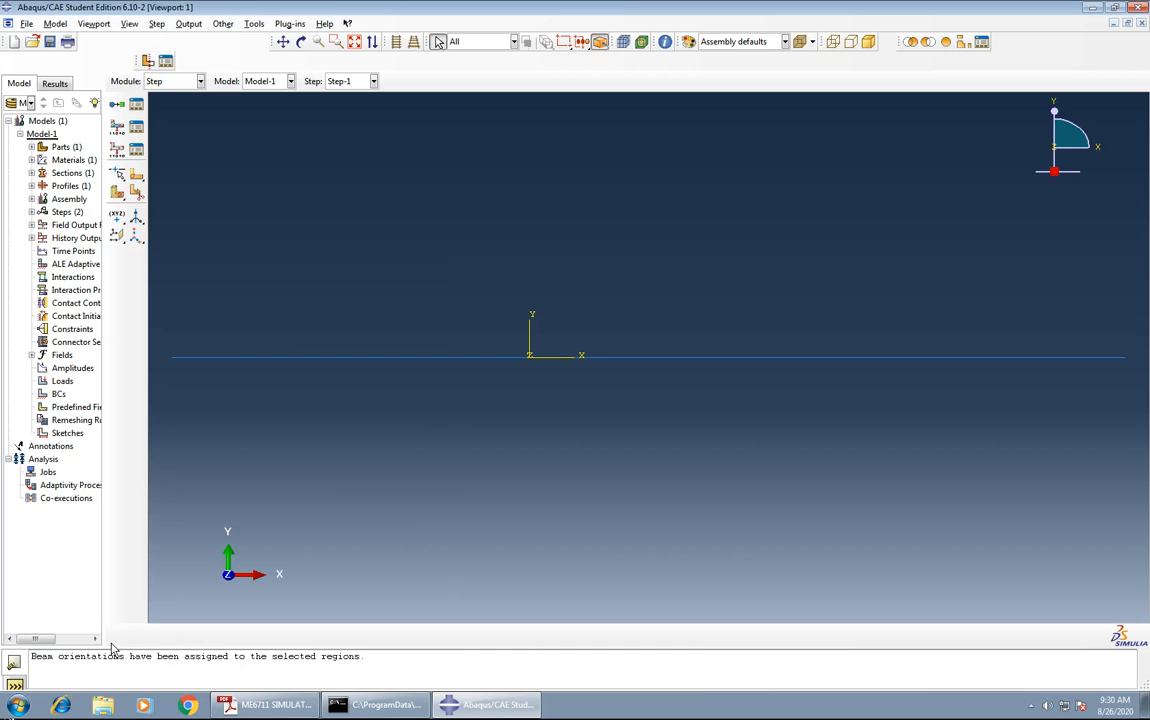
In the Load module, start a mechanical Displacement/Rotation boundary condition in Step-1 on the beam's left endpoint.
click(192, 81)
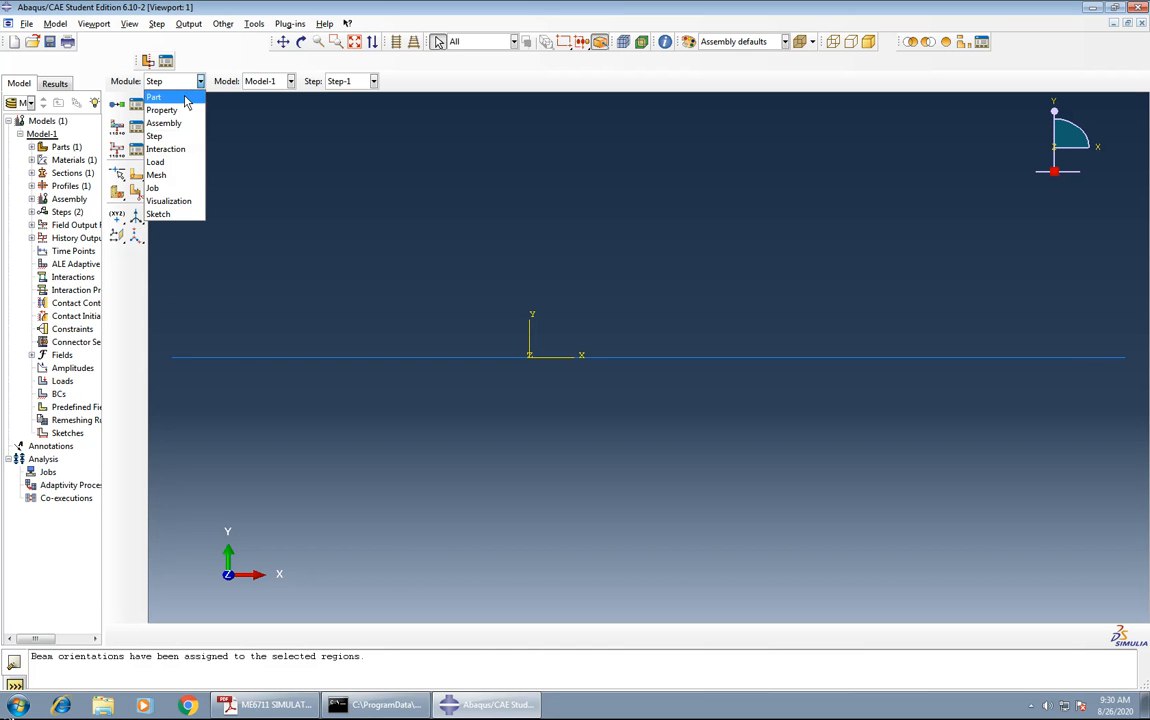
click(157, 162)
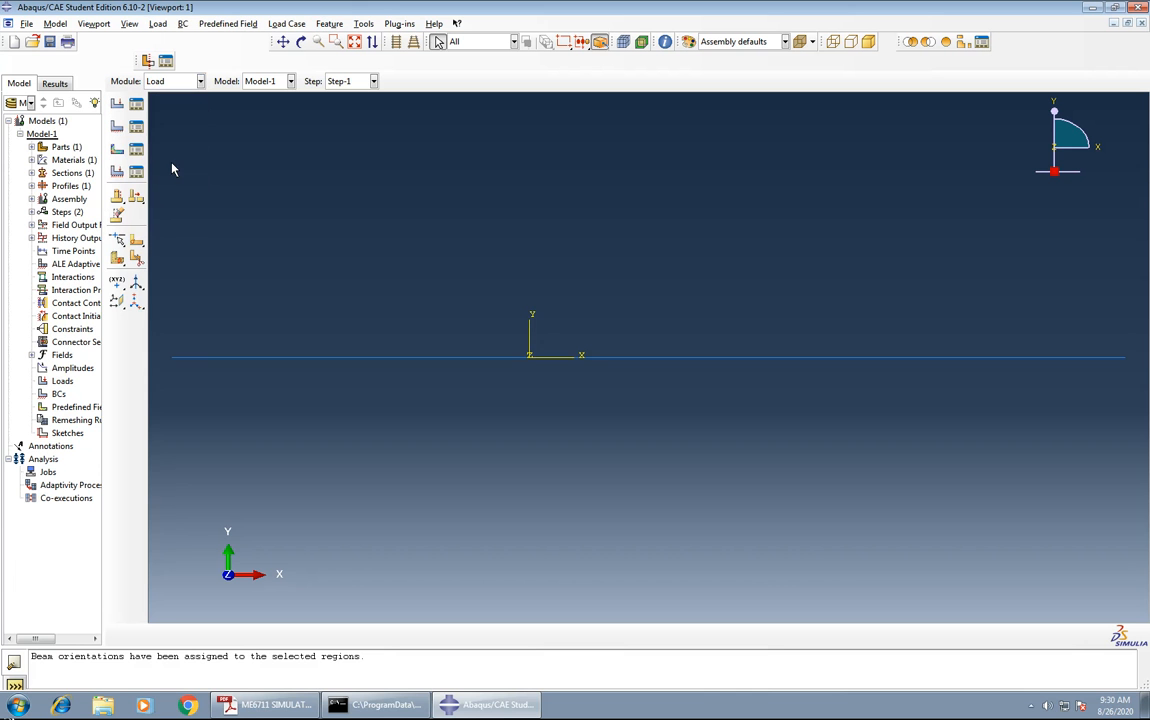
click(117, 131)
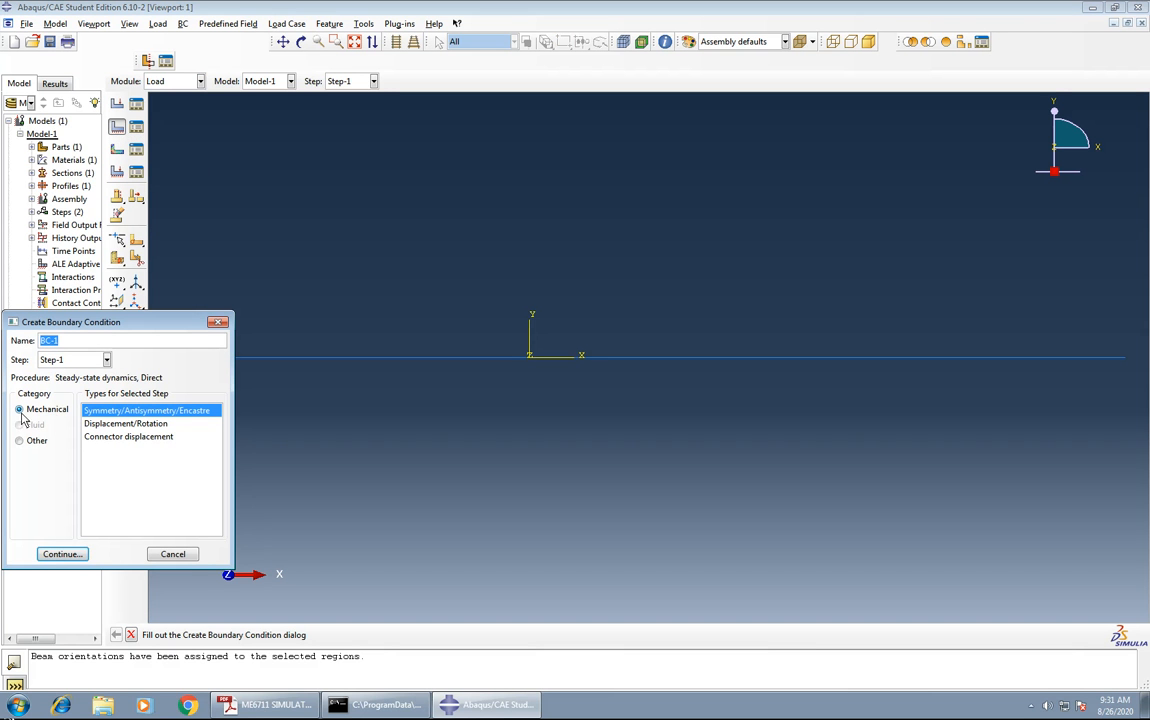
click(123, 425)
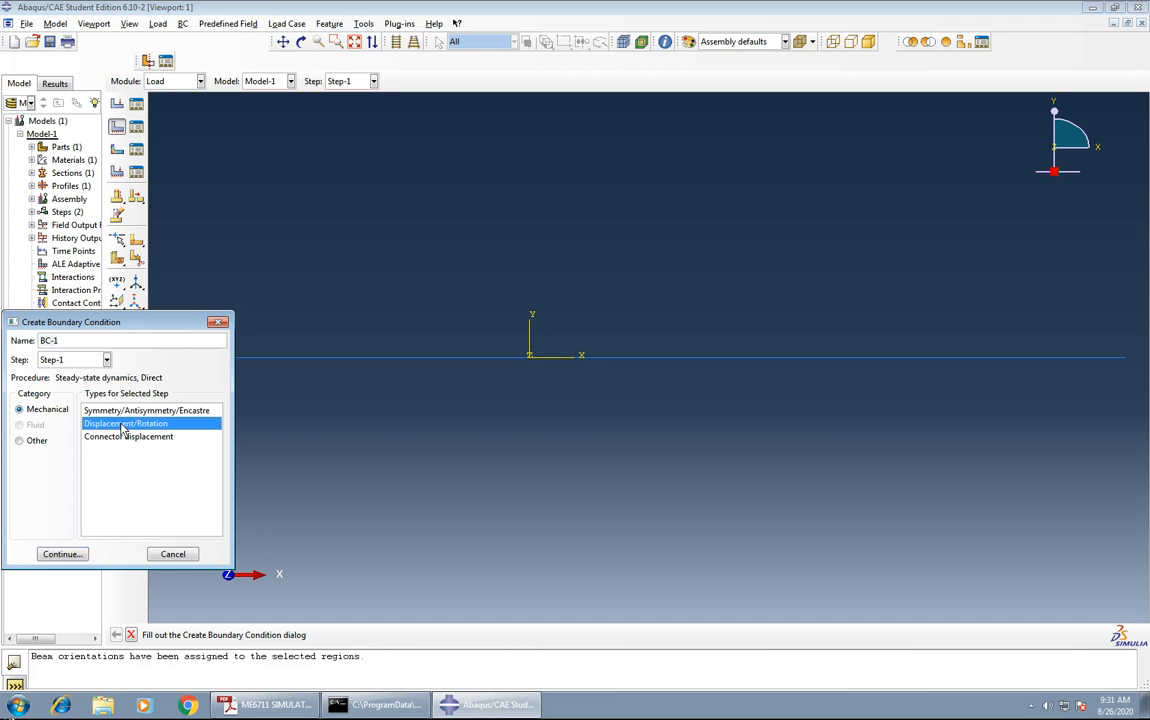
click(62, 554)
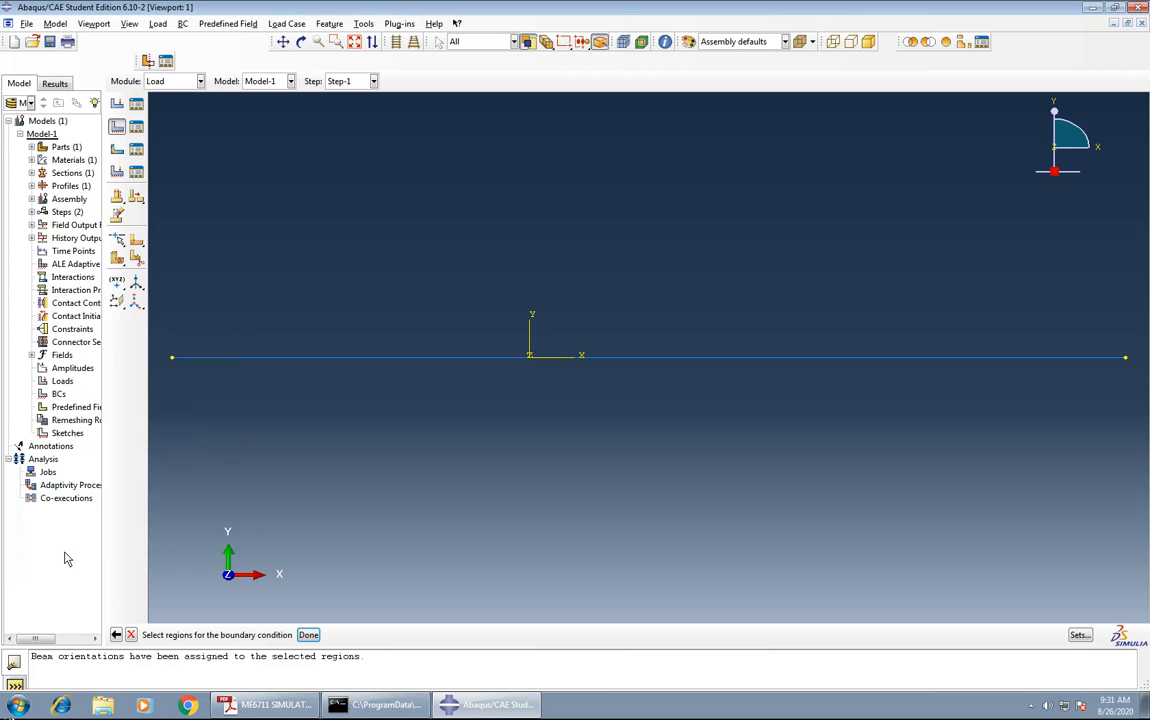
click(172, 358)
click(308, 635)
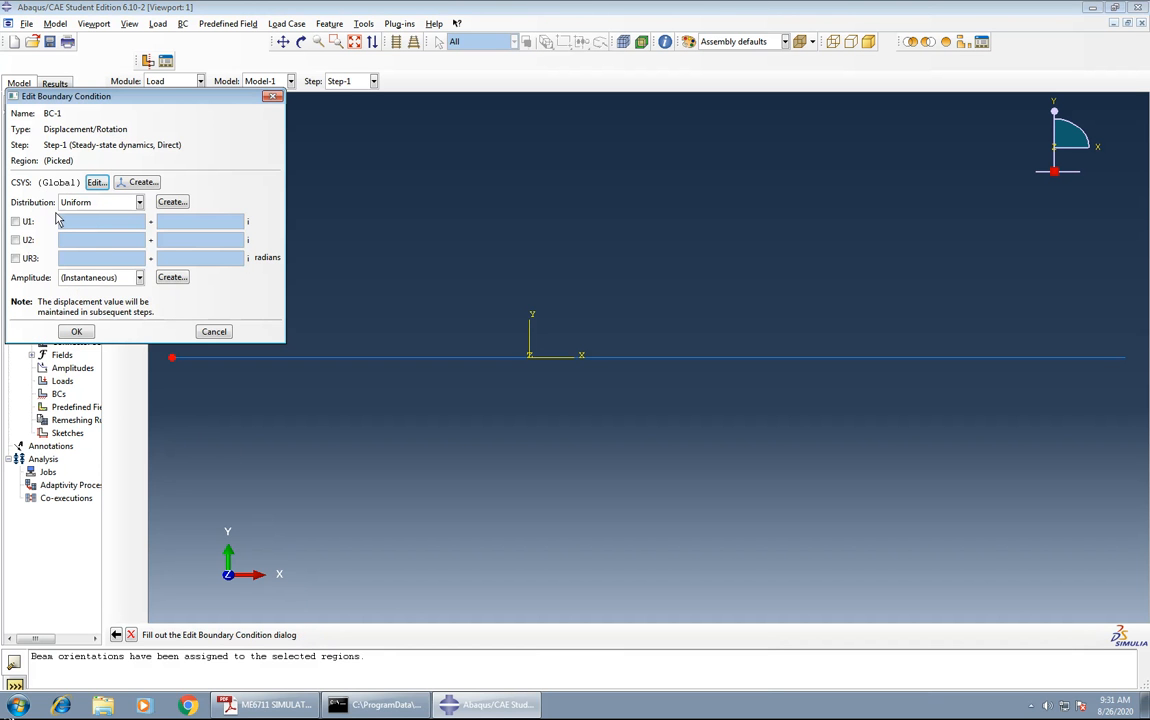
Constrain U1, U2 and UR3 to 0 at the beam's left endpoint and save the boundary condition.
click(15, 221)
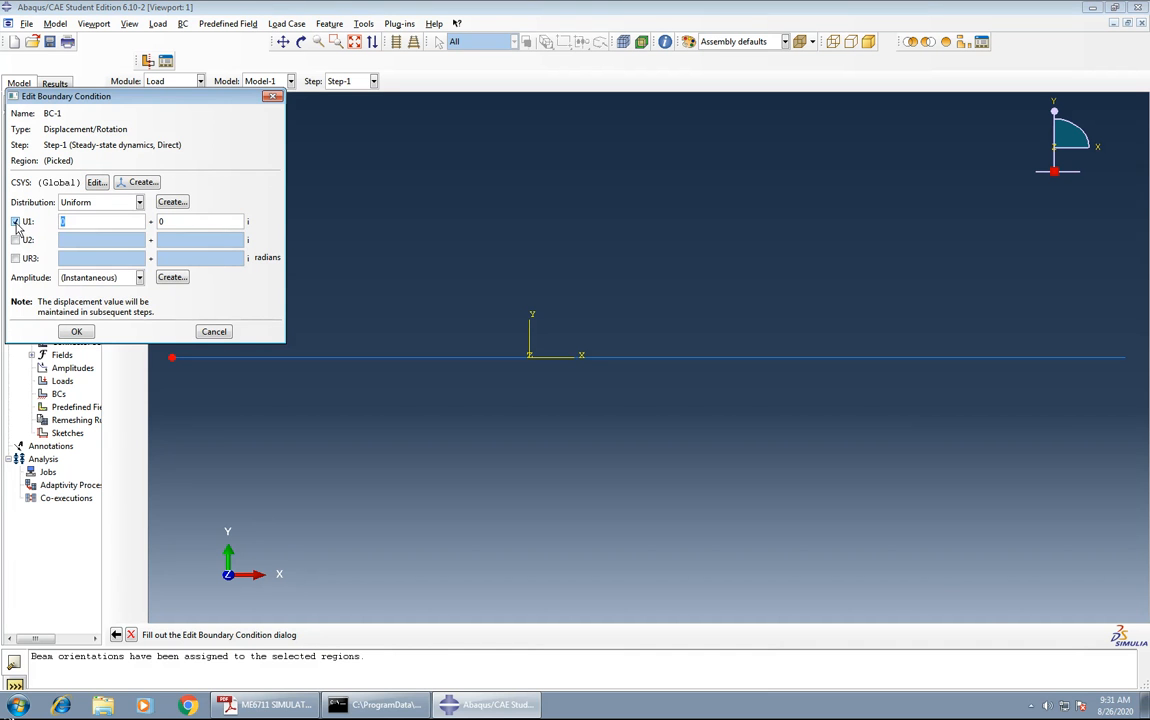
click(15, 240)
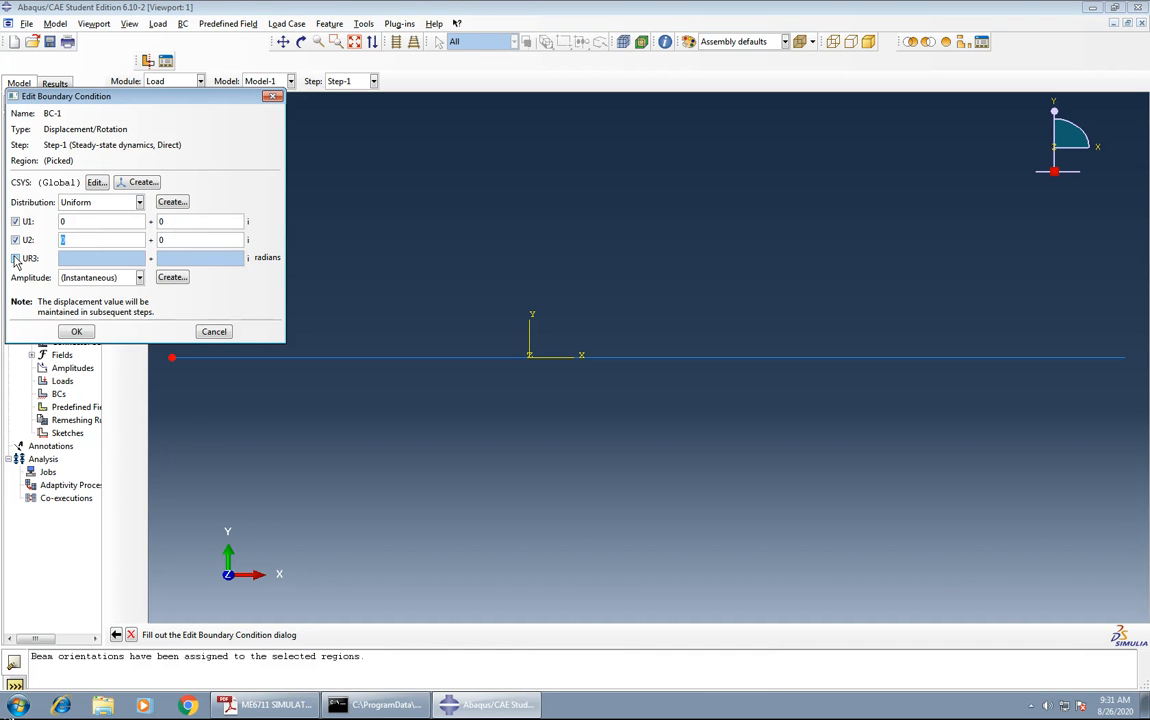
click(15, 259)
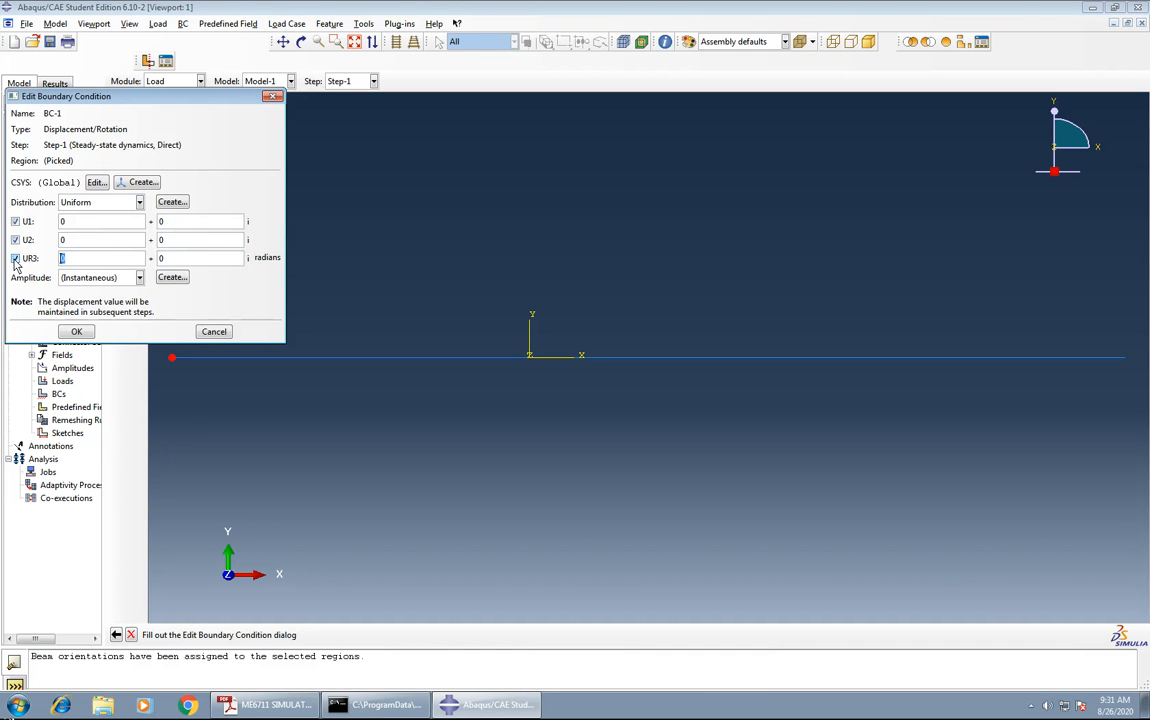
click(77, 333)
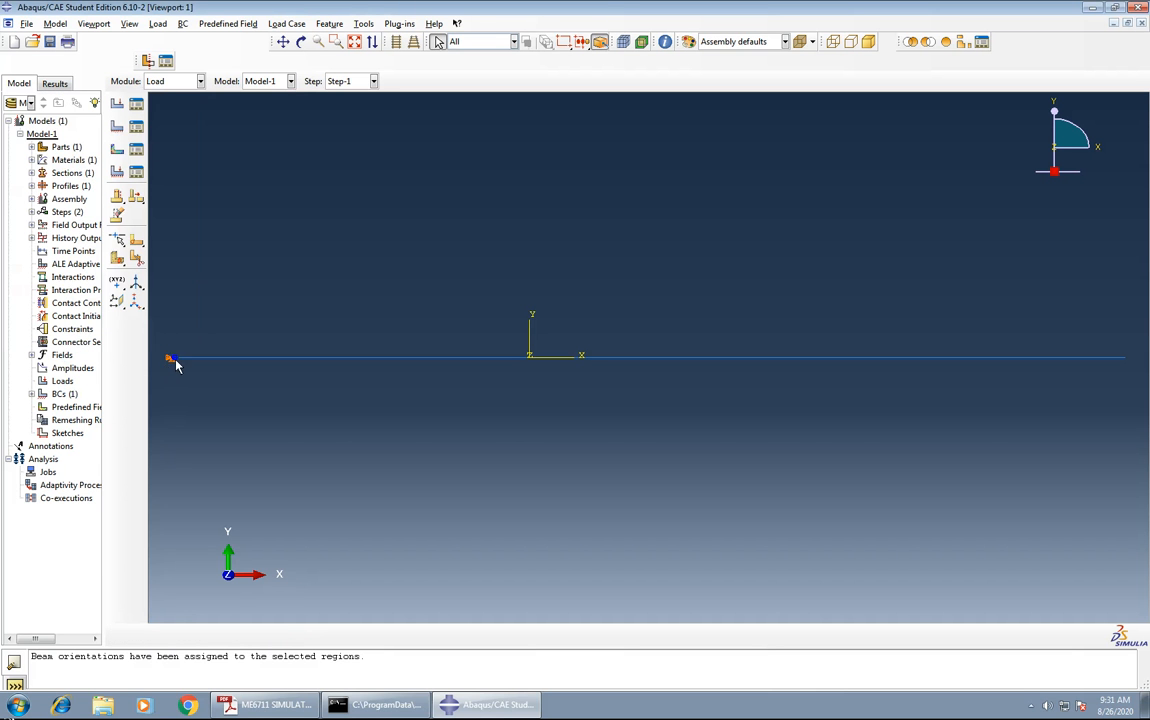
Create a mechanical concentrated force in Step-1 acting downward on the beam's right endpoint.
click(118, 105)
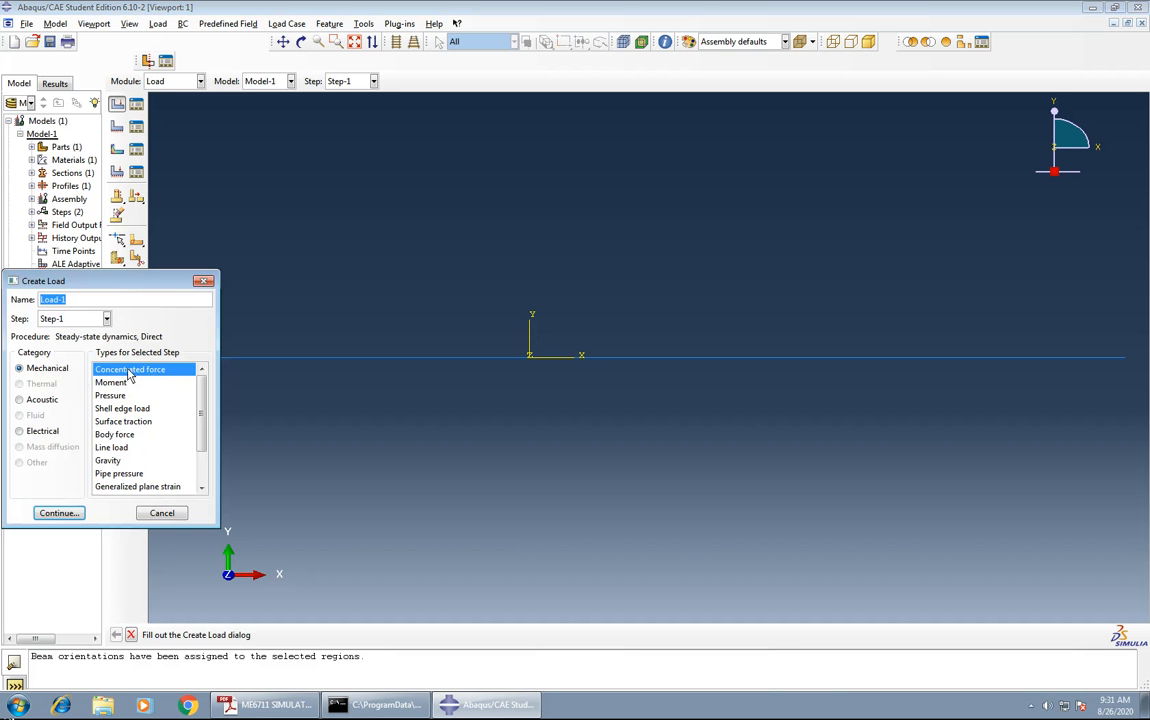
click(59, 513)
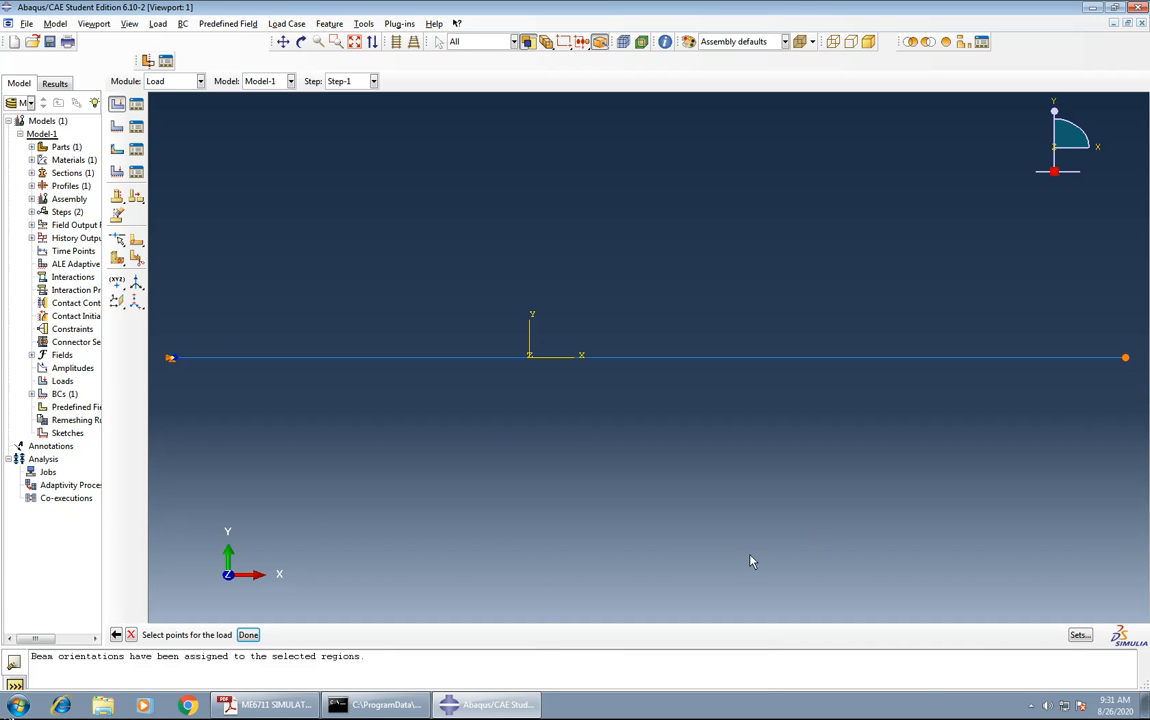
click(248, 636)
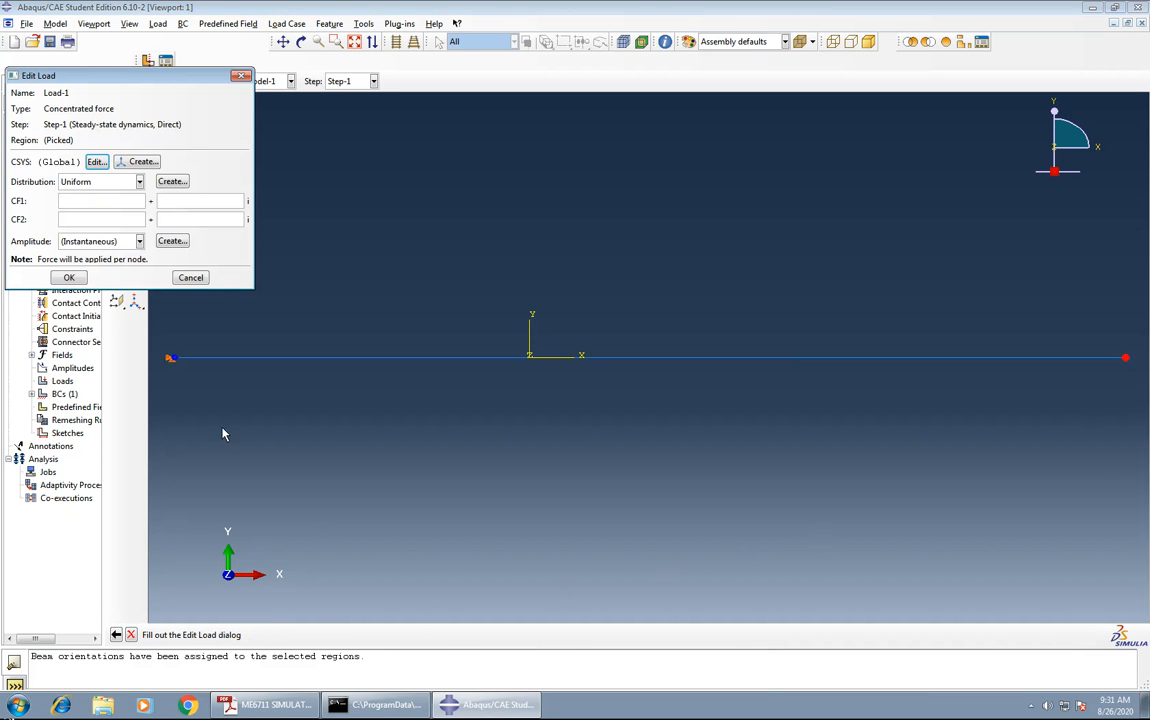
click(85, 202)
click(68, 278)
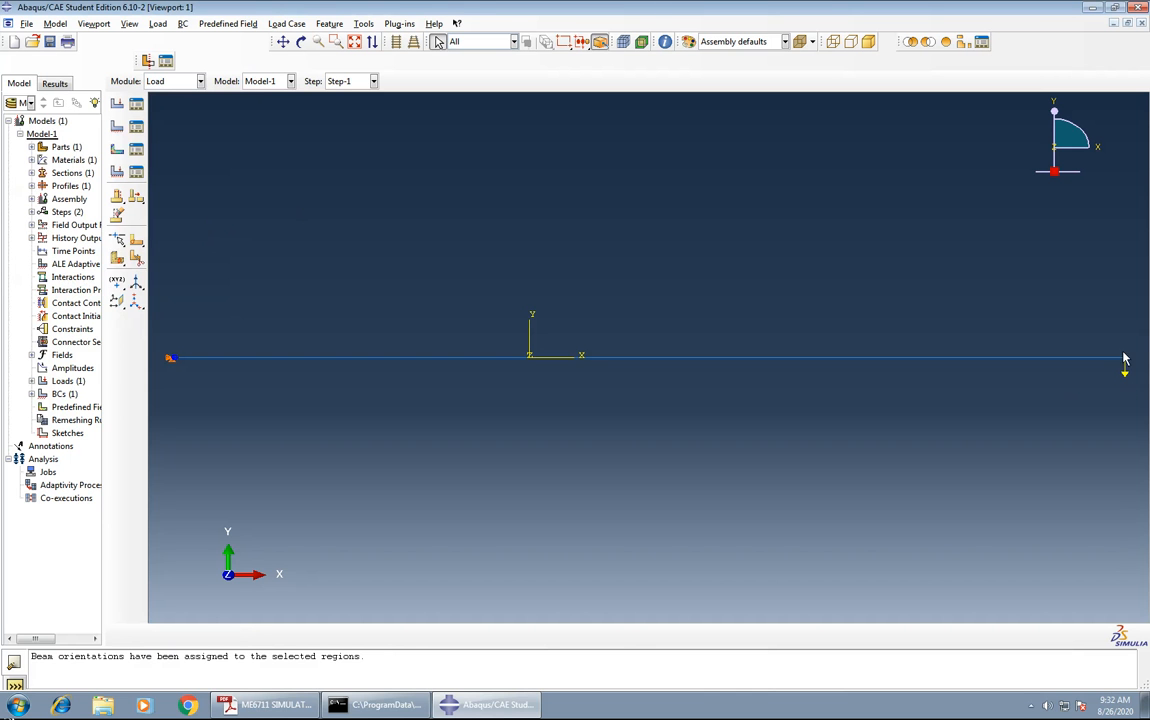
In the Mesh module, seed Part-1 with an approximate global size of 10 and mesh the part.
click(165, 81)
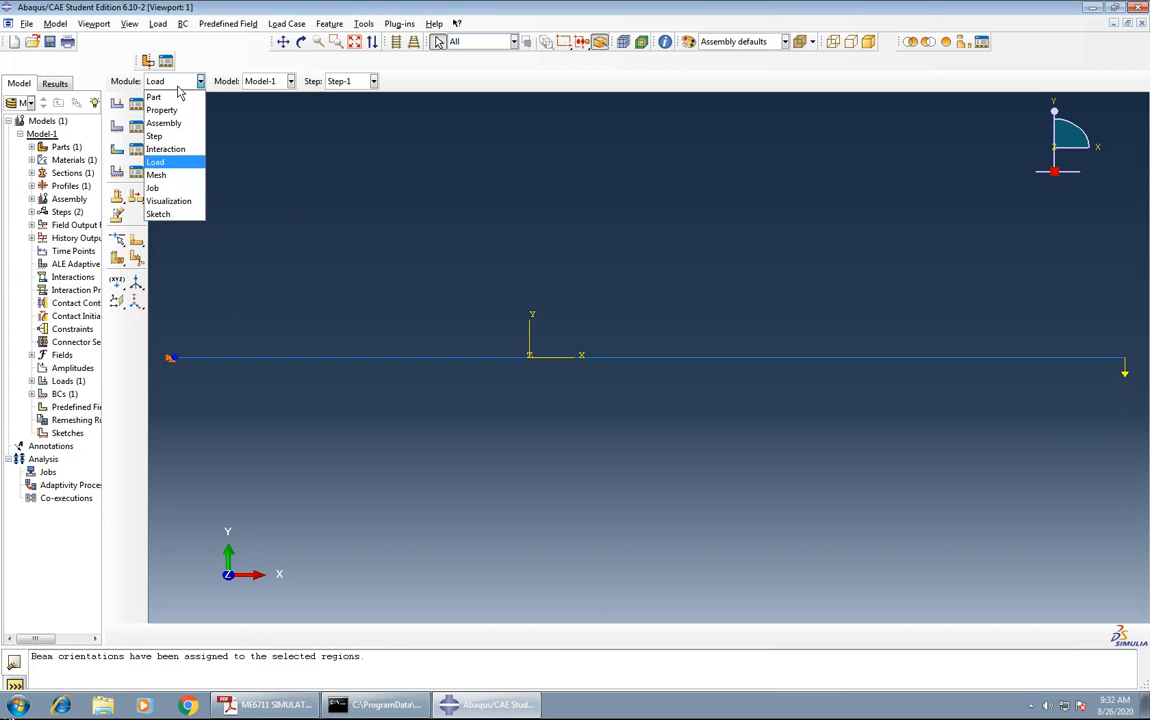
click(161, 176)
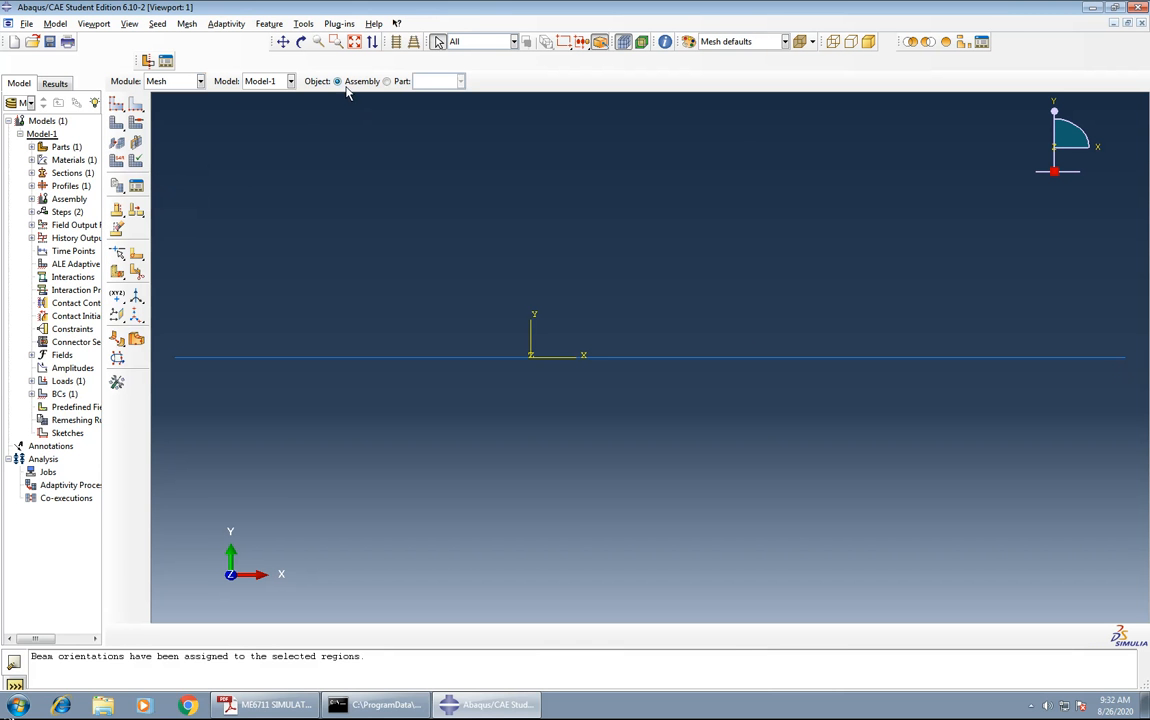
click(387, 81)
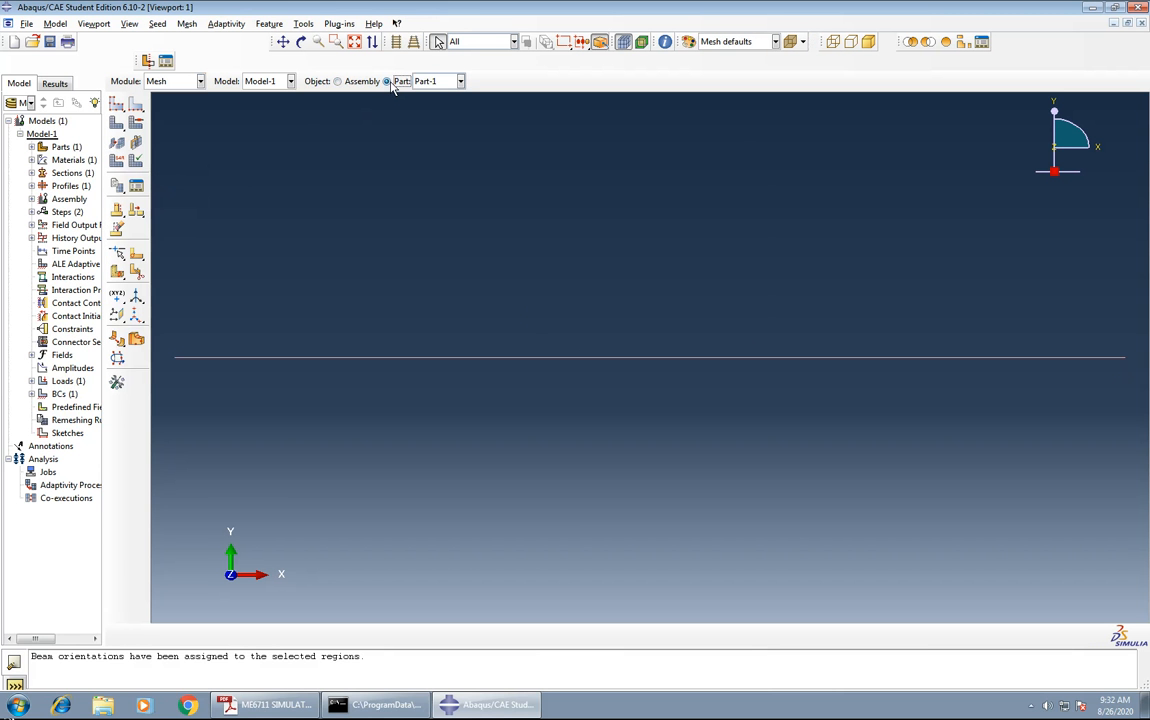
click(117, 106)
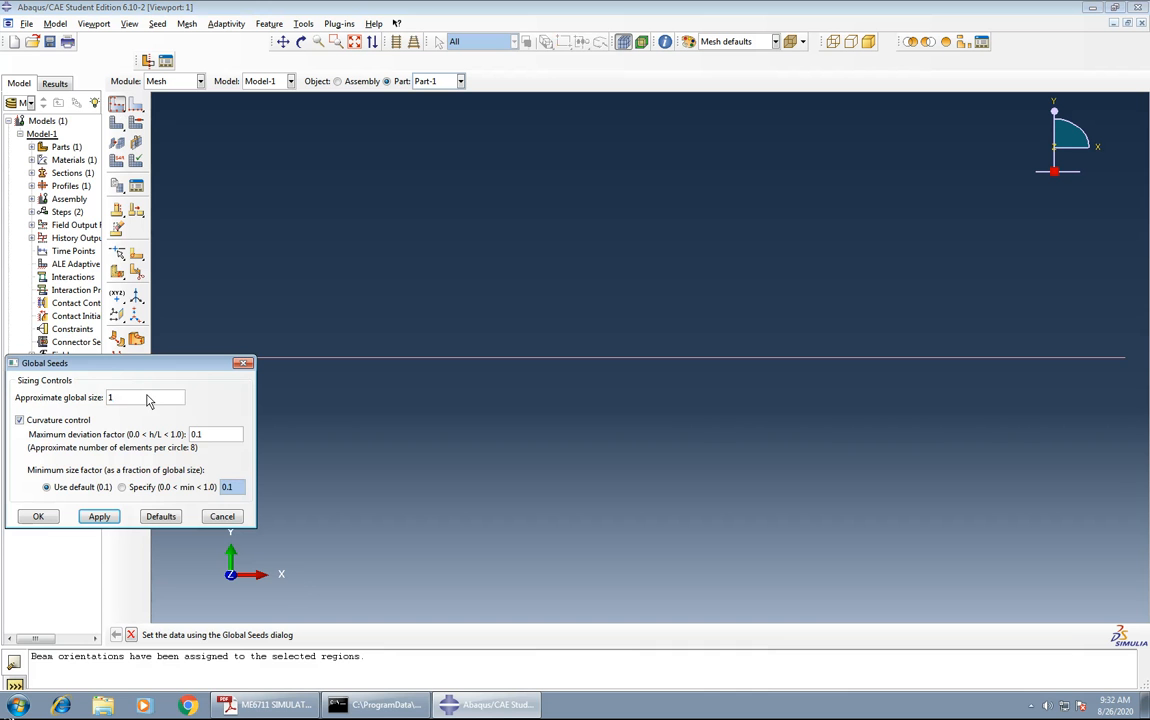
click(100, 516)
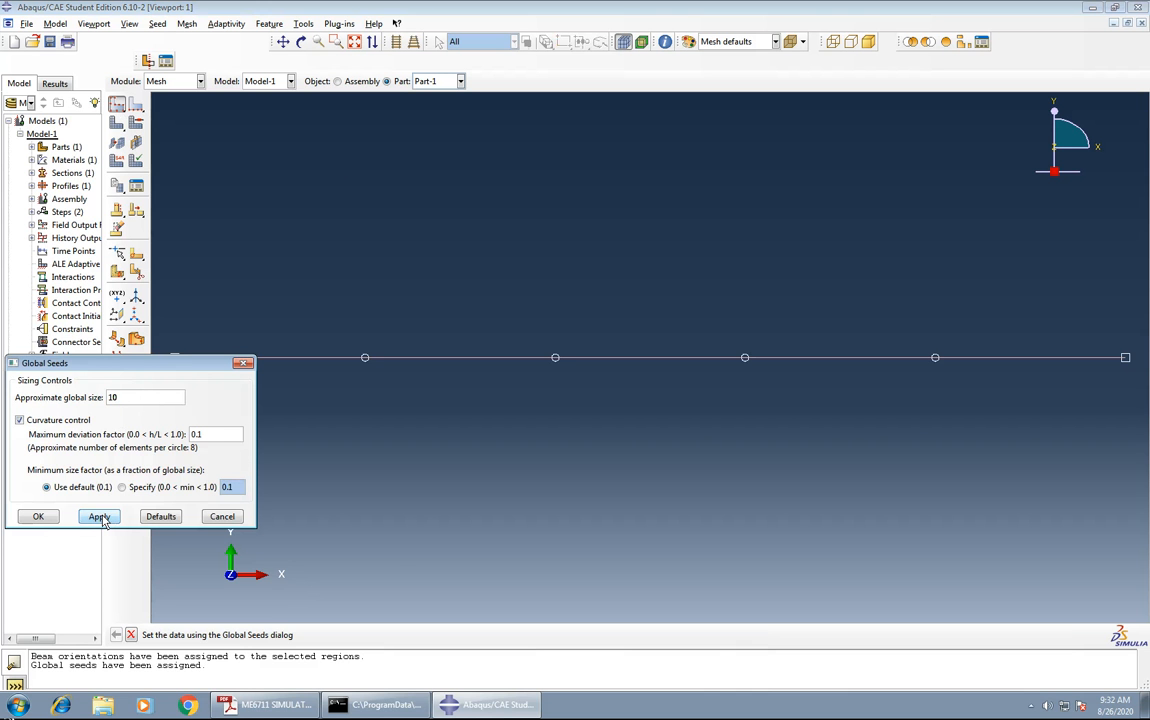
click(38, 516)
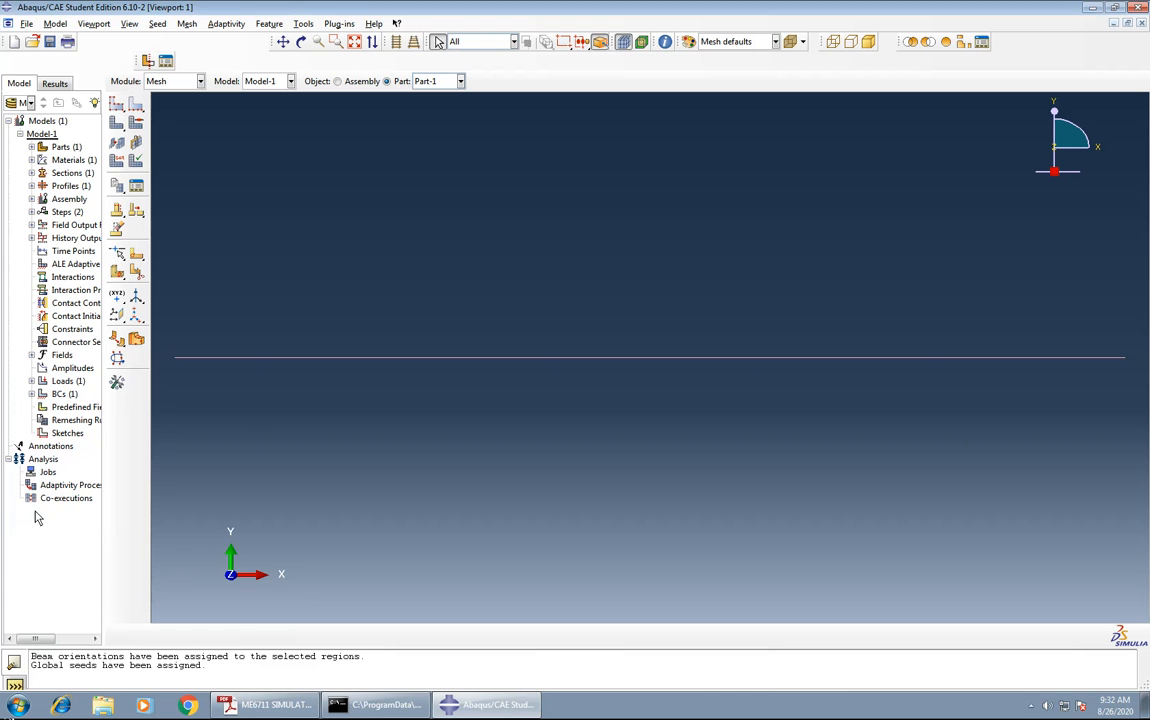
click(117, 123)
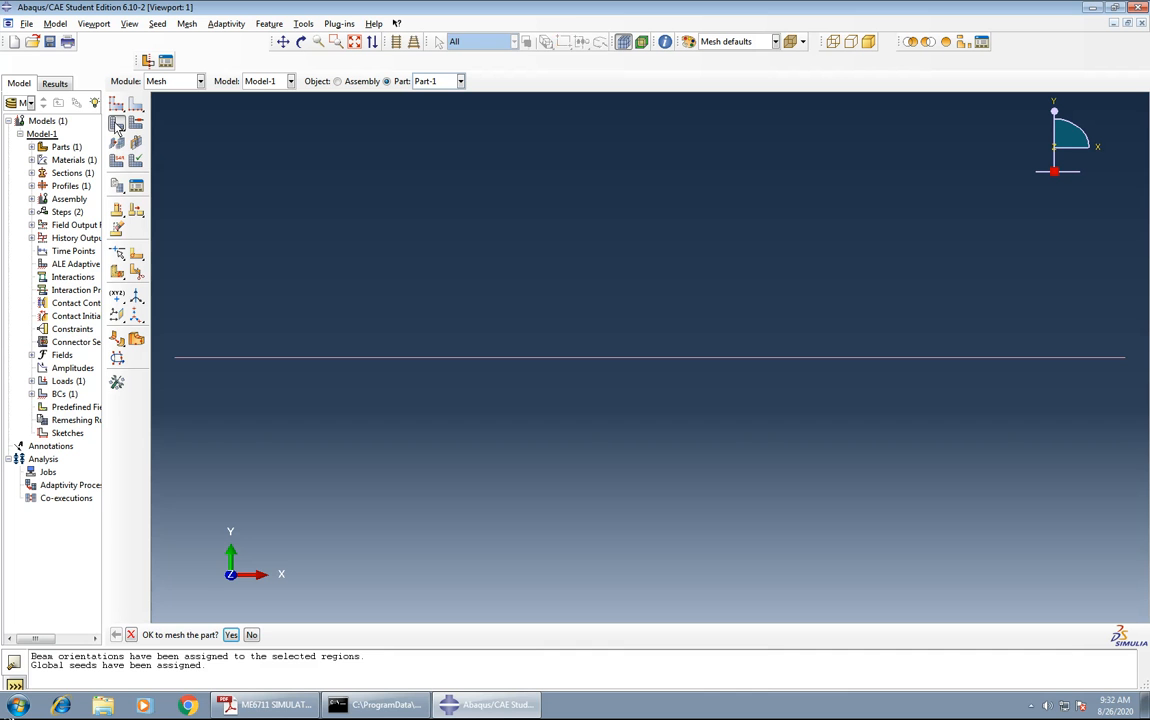
click(230, 635)
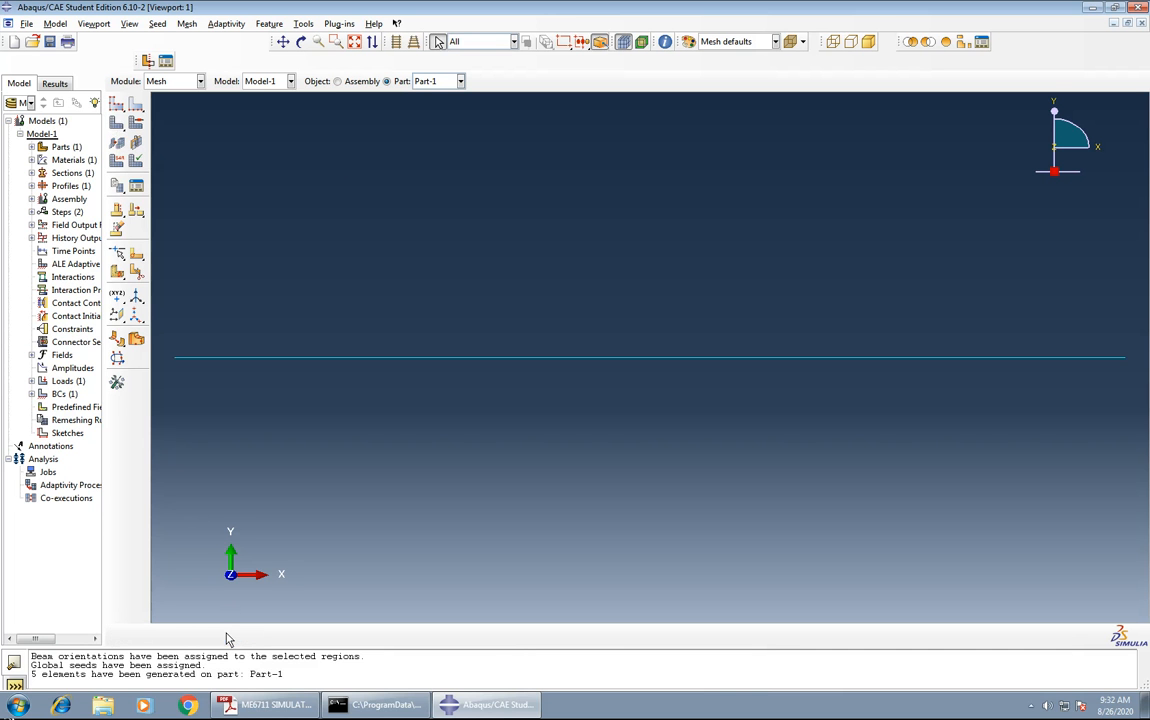
In the Job module, create a full analysis job for Model-1 and submit it, overwriting the existing job files.
click(183, 83)
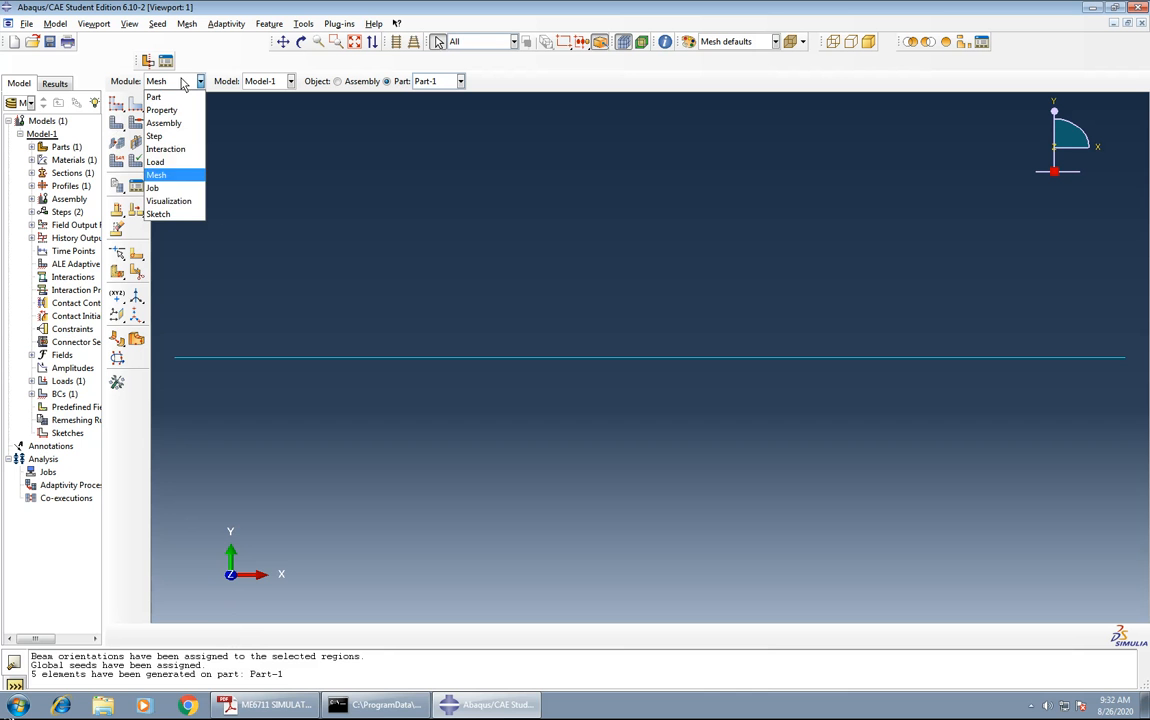
click(180, 190)
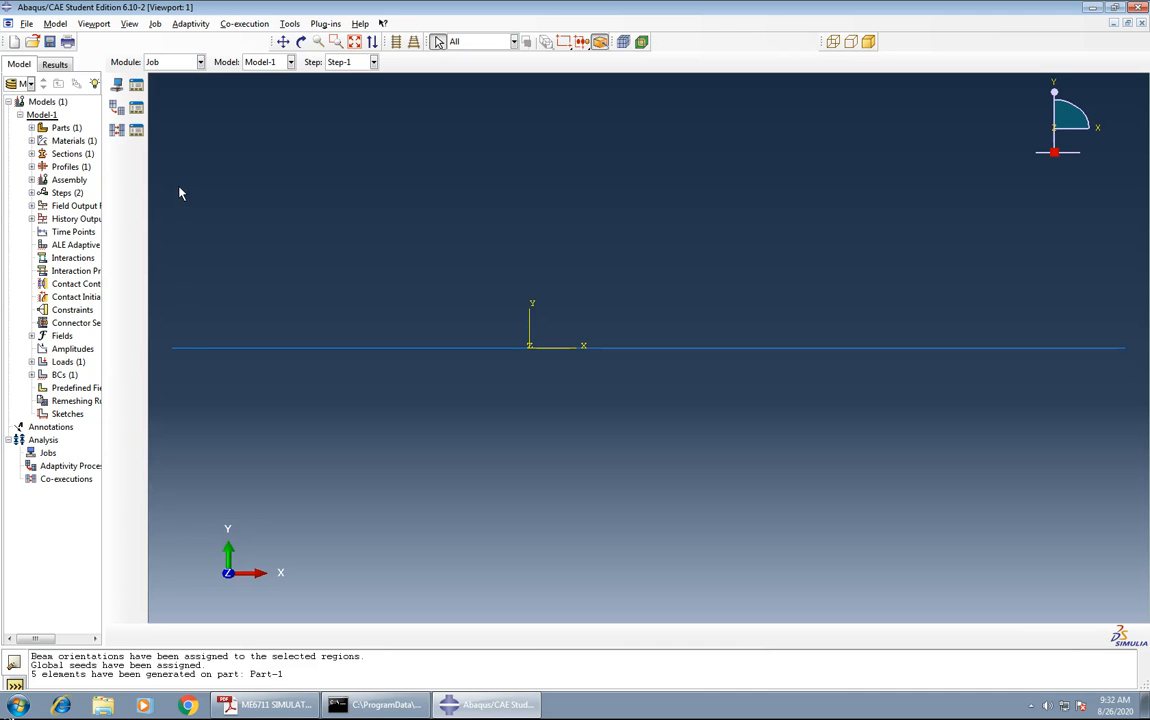
click(137, 87)
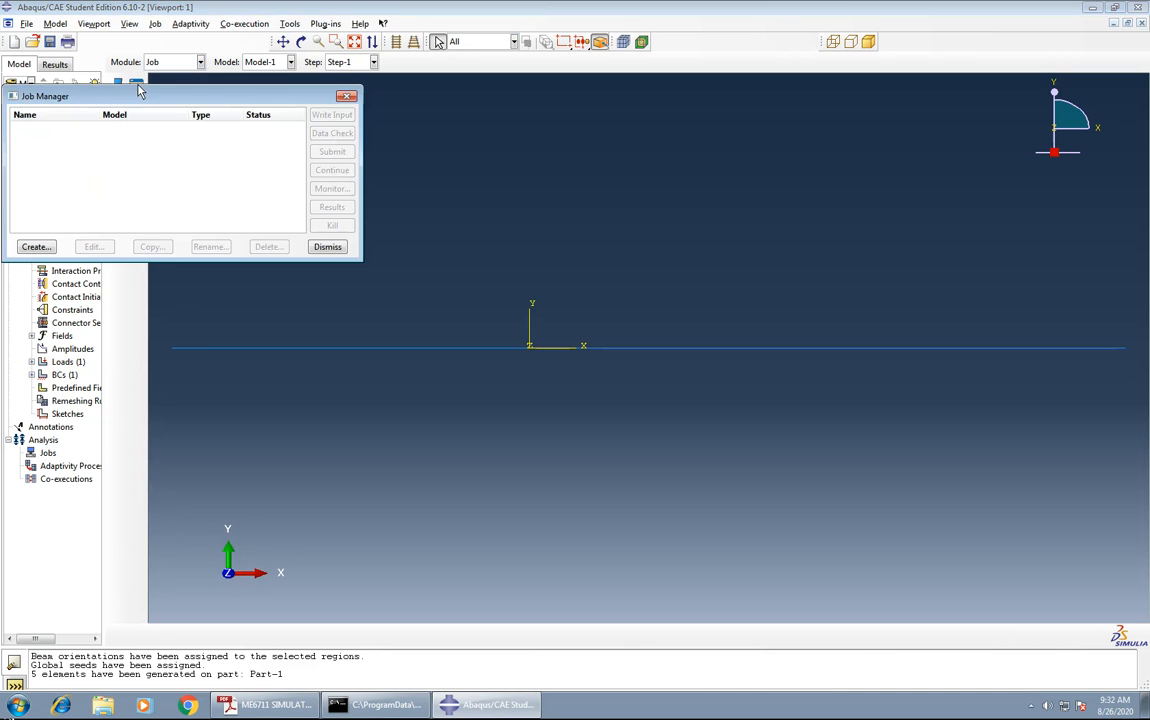
click(33, 248)
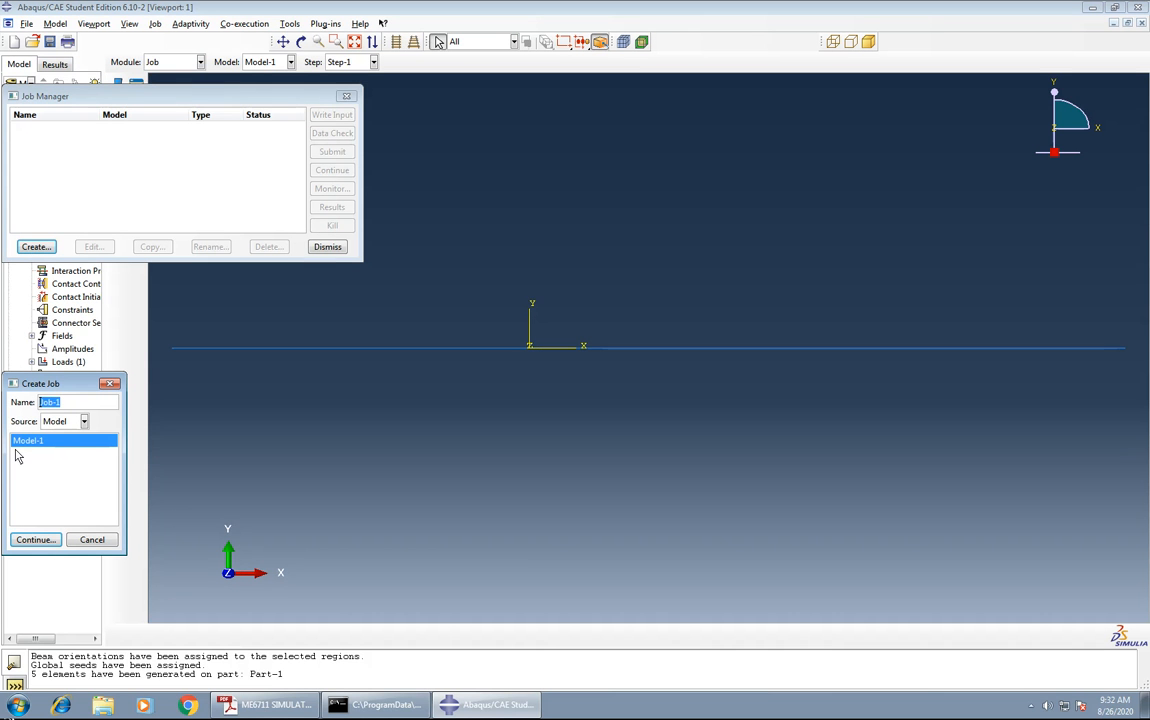
click(40, 541)
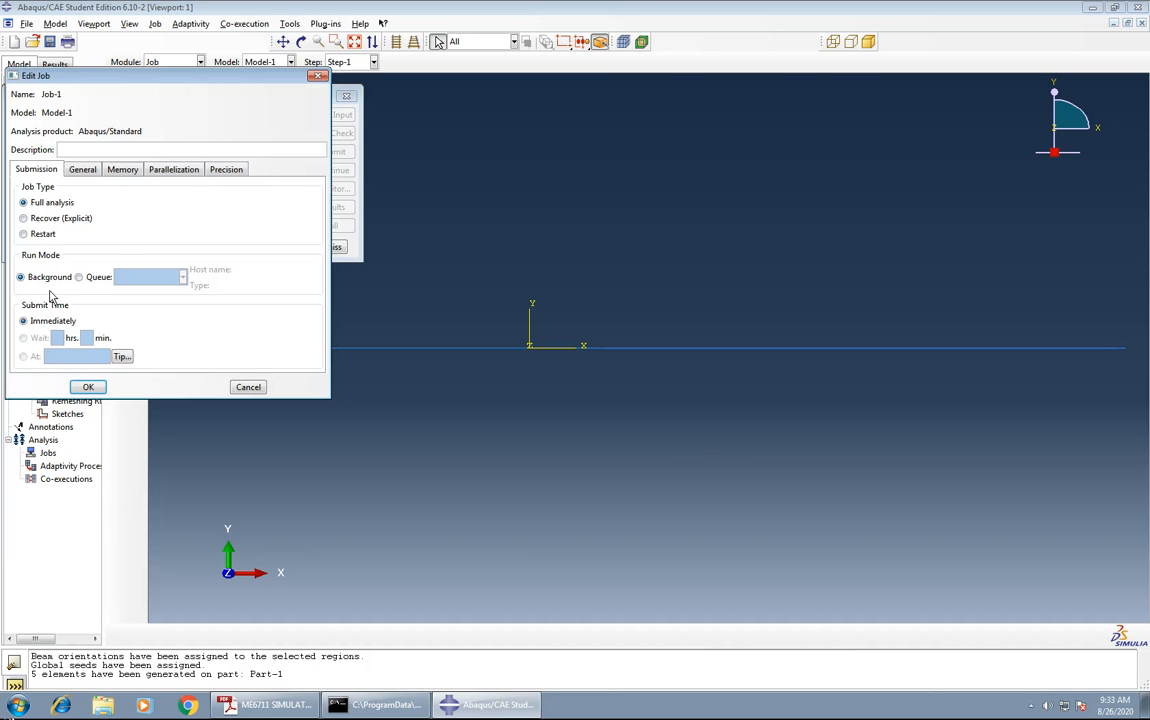
click(88, 387)
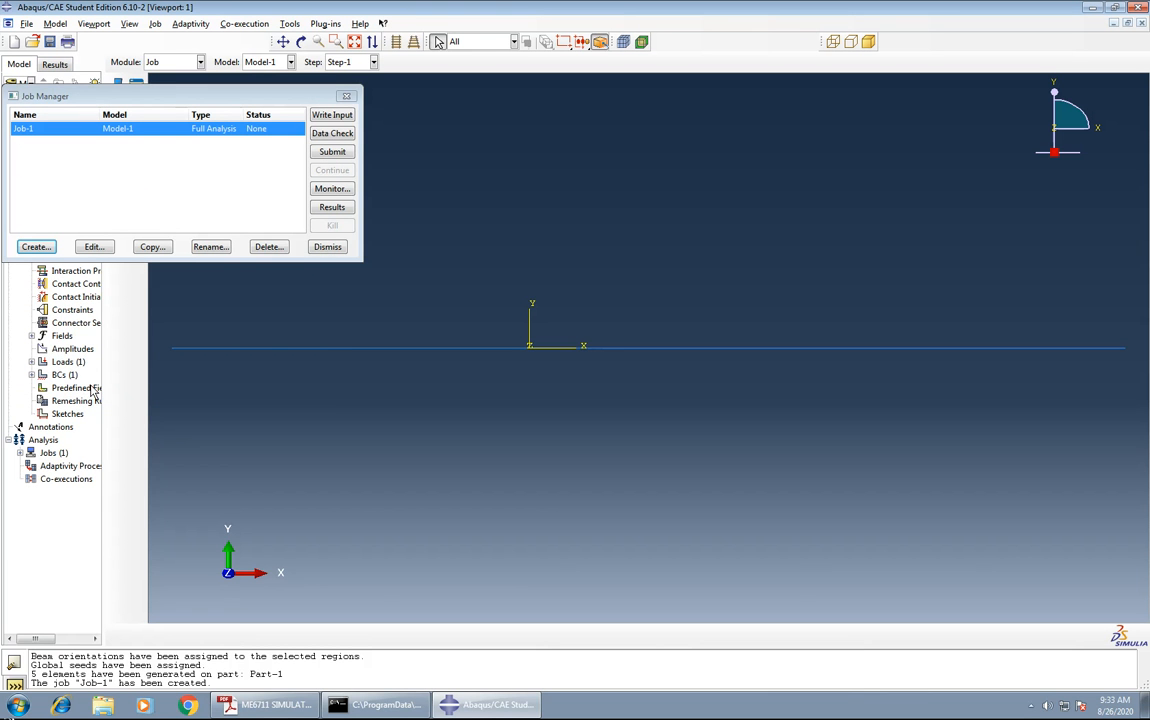
click(332, 152)
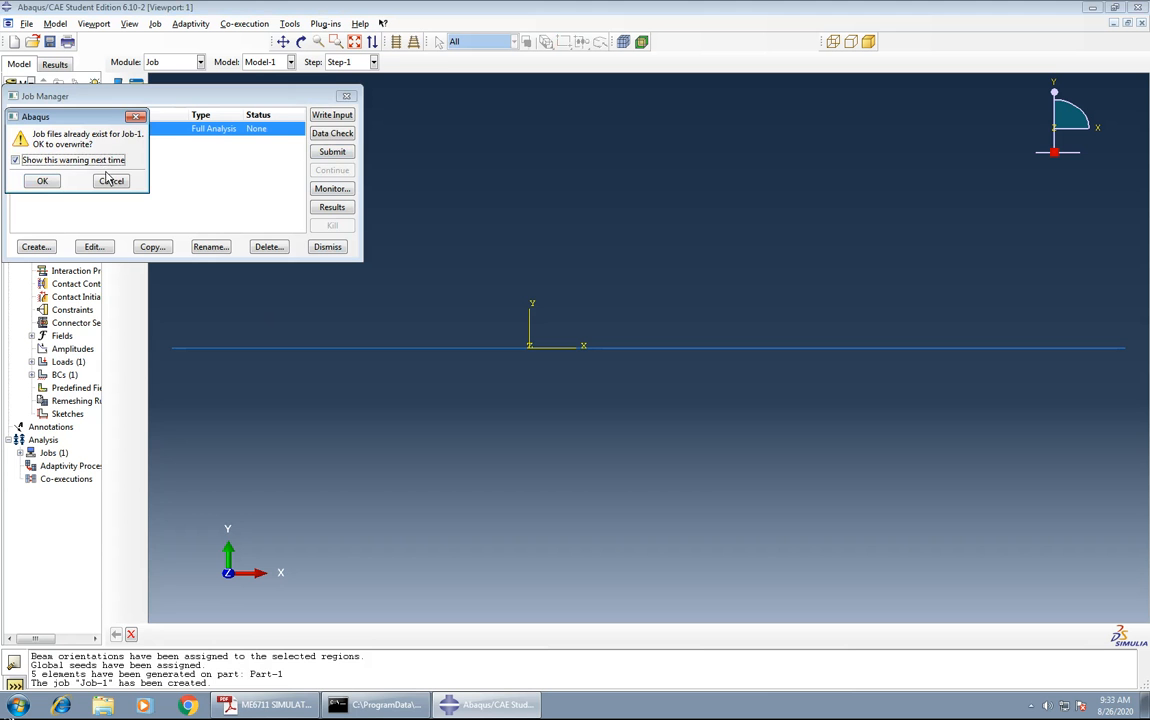
click(43, 181)
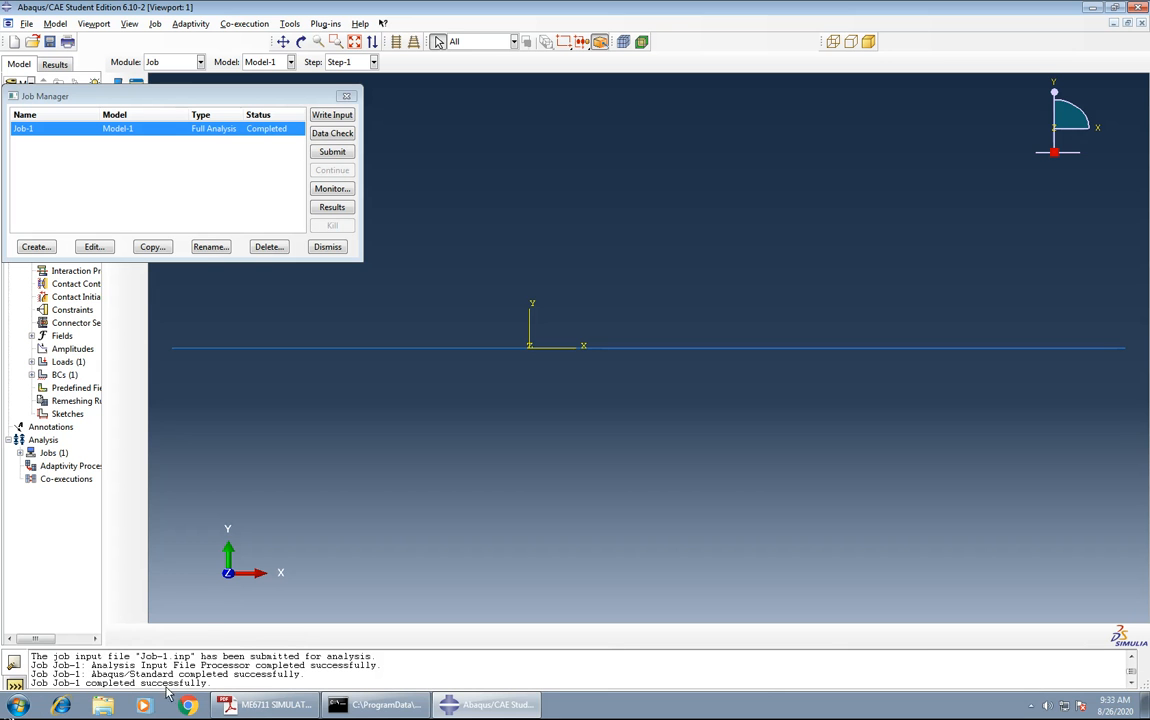
Open the job's results and plot the S11 stress contours on the deformed beam.
click(335, 210)
click(333, 208)
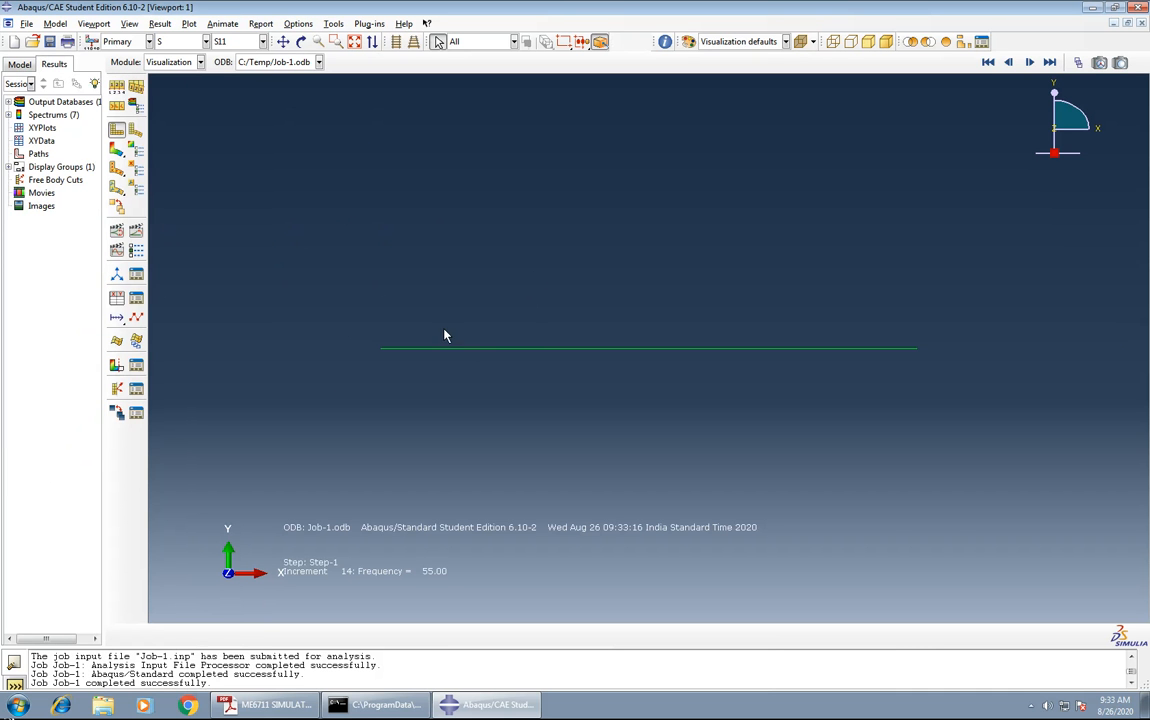
click(117, 150)
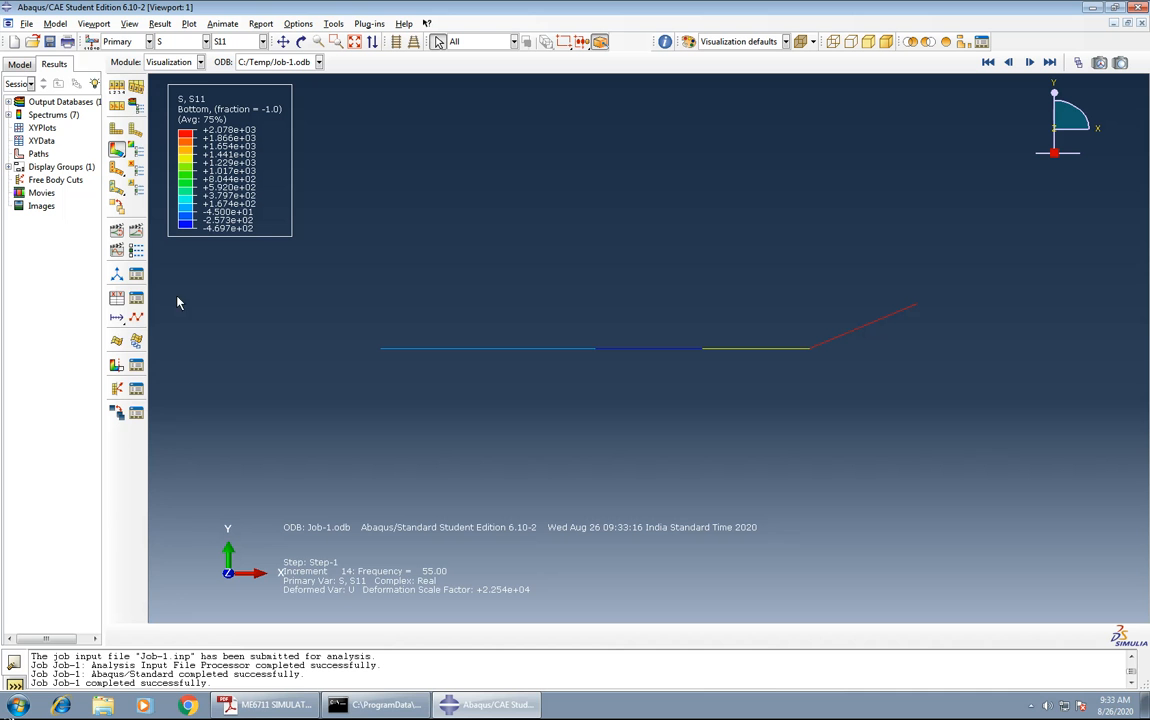
Create XY data from the ODB history output Strain energy: ALLSE for Whole Model, save it and plot it.
click(117, 299)
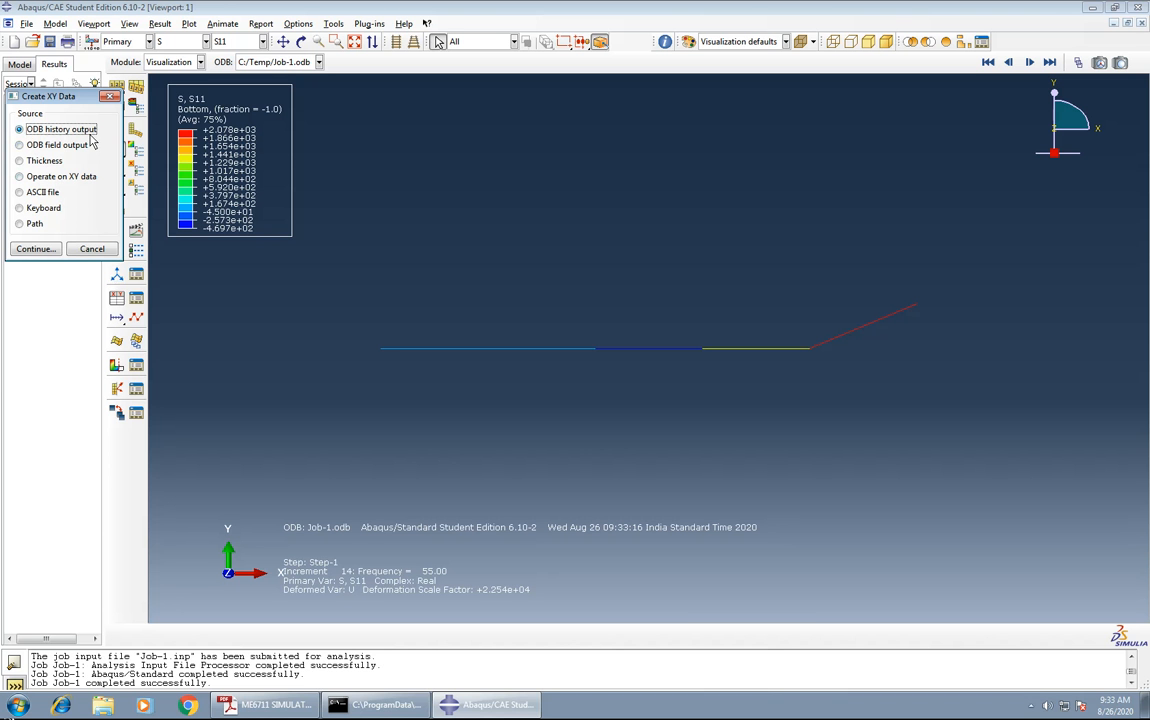
click(36, 250)
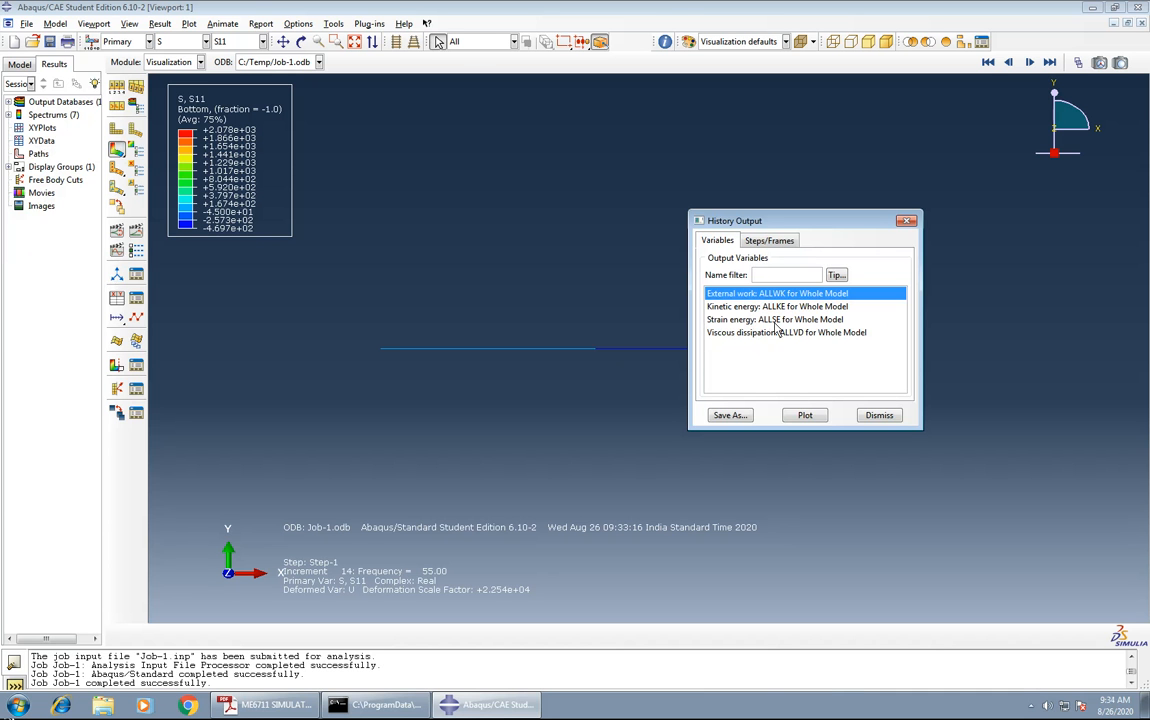
click(812, 320)
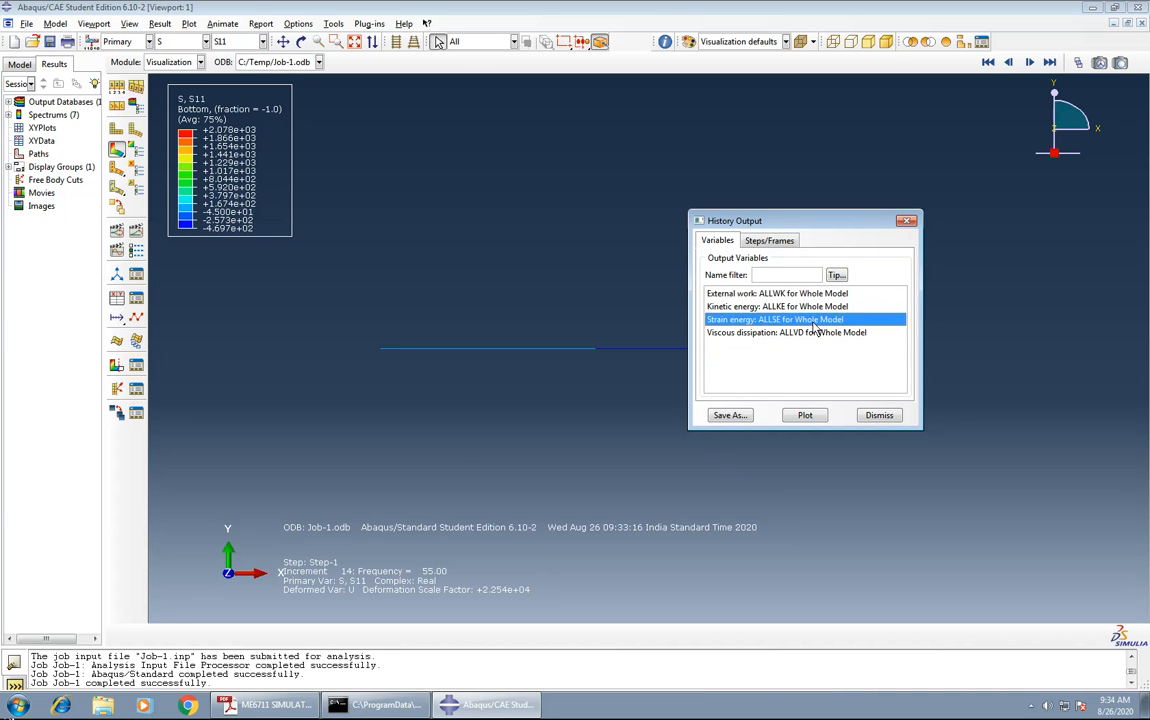
click(730, 416)
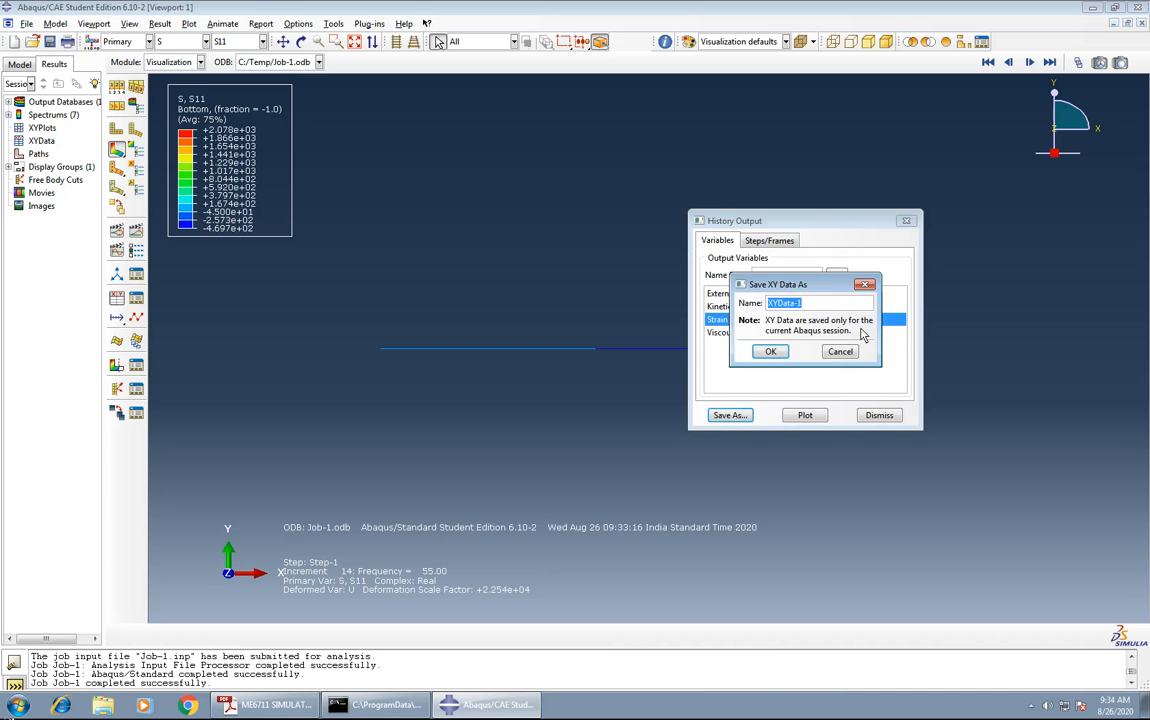
click(770, 352)
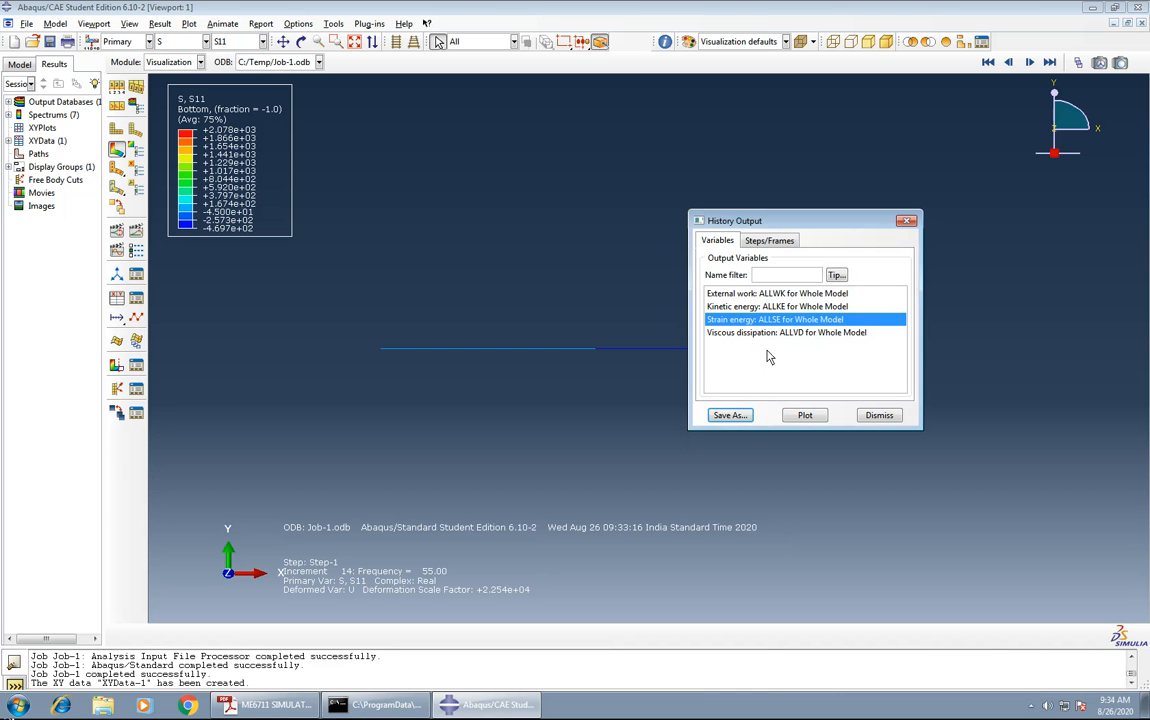
click(805, 415)
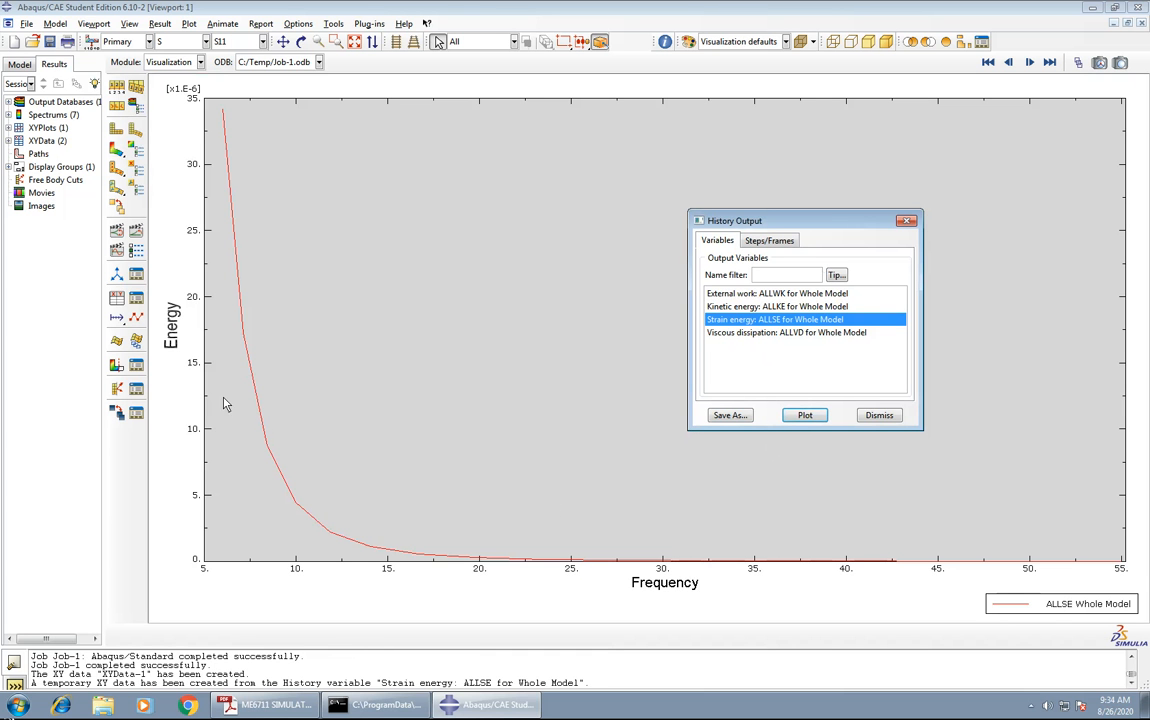
Set the Y quantity type of the saved strain energy XY data to Displacement, replot it and close the data dialogs.
click(140, 302)
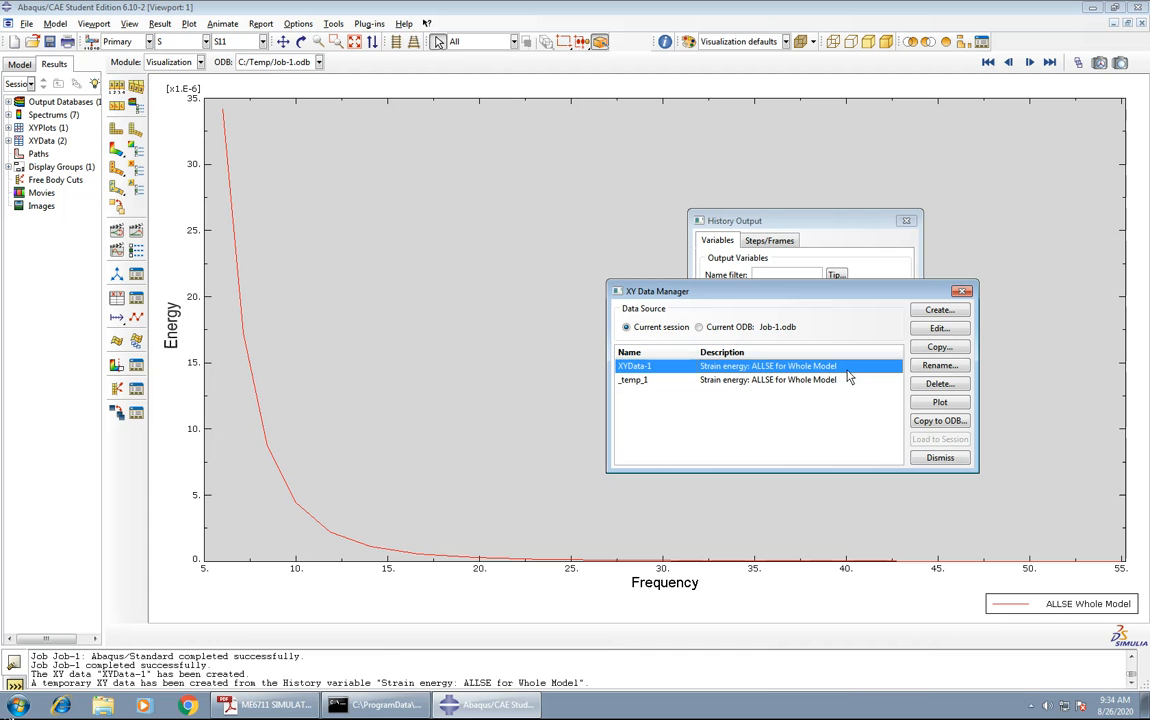
click(940, 329)
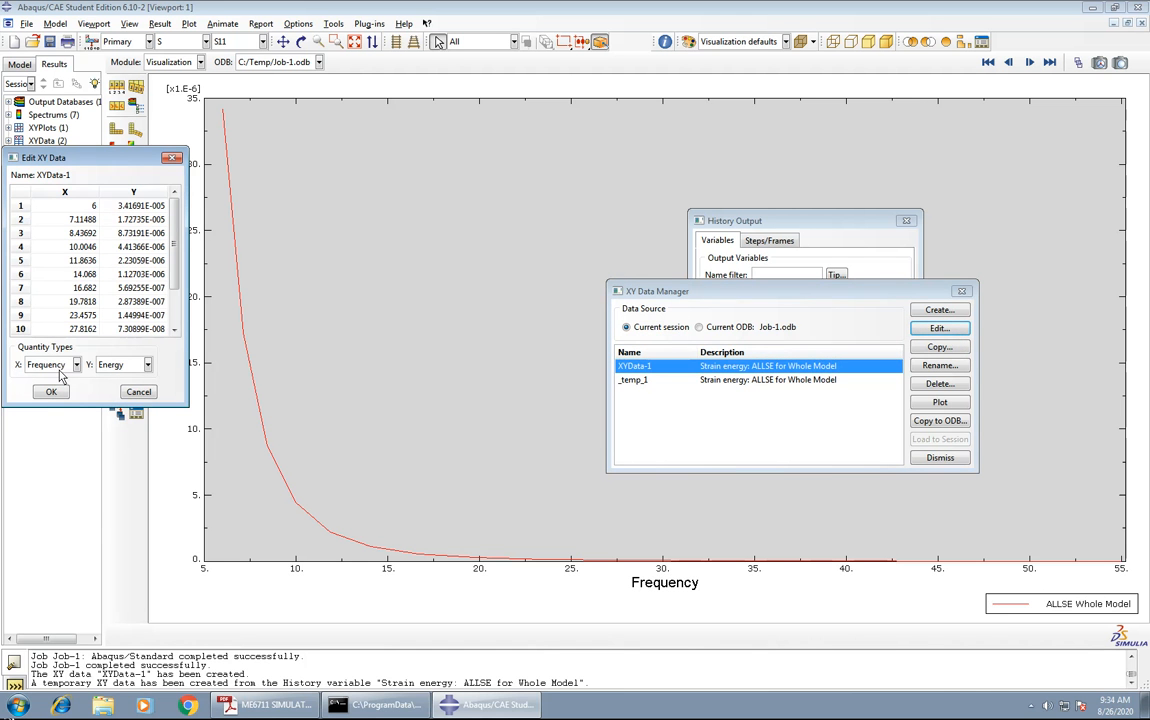
click(147, 364)
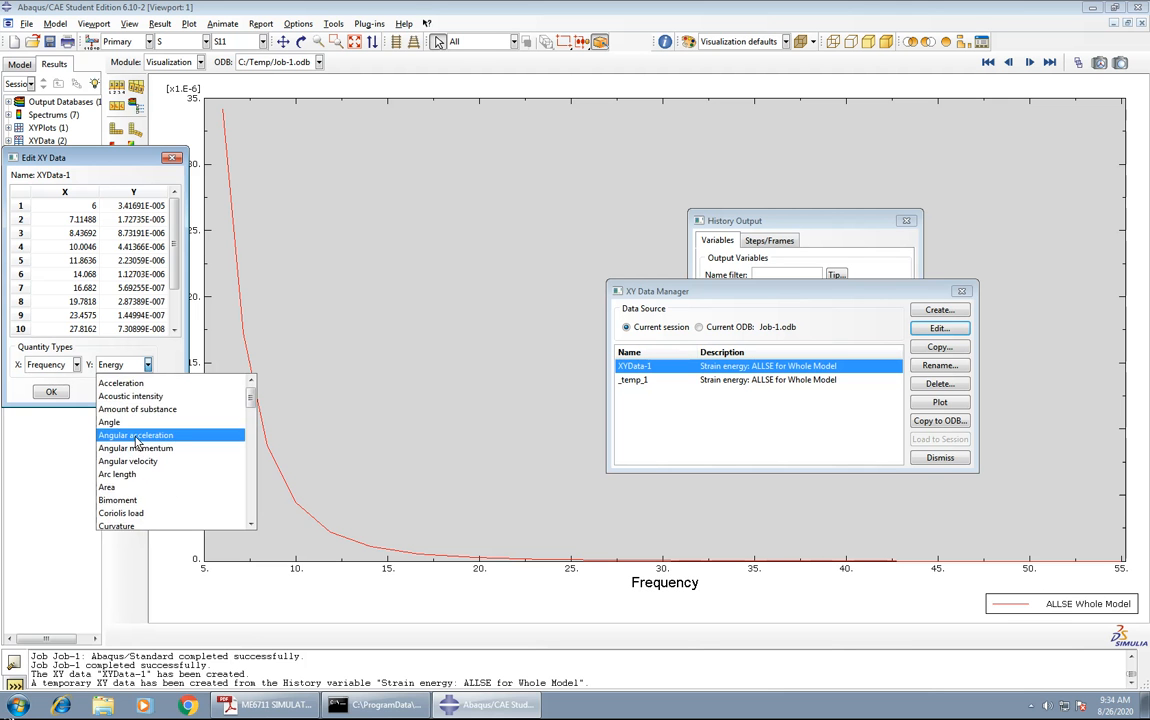
scroll(137, 440, down, 3)
scroll(137, 440, down, 1)
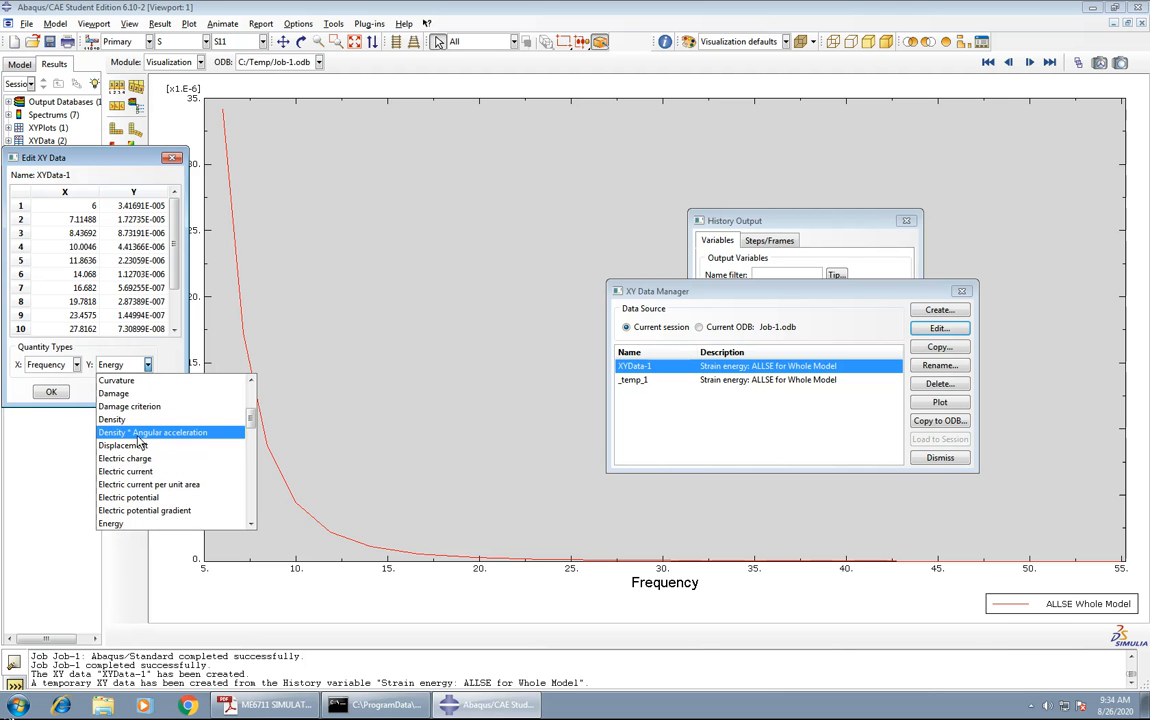
click(133, 446)
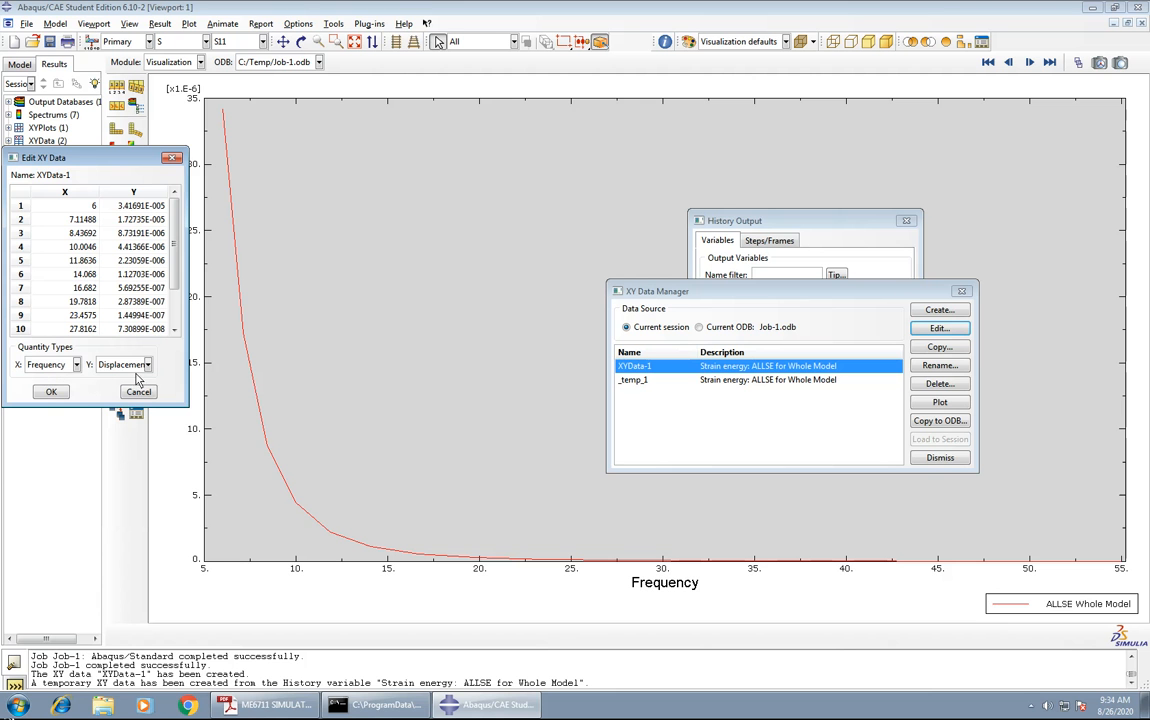
click(52, 392)
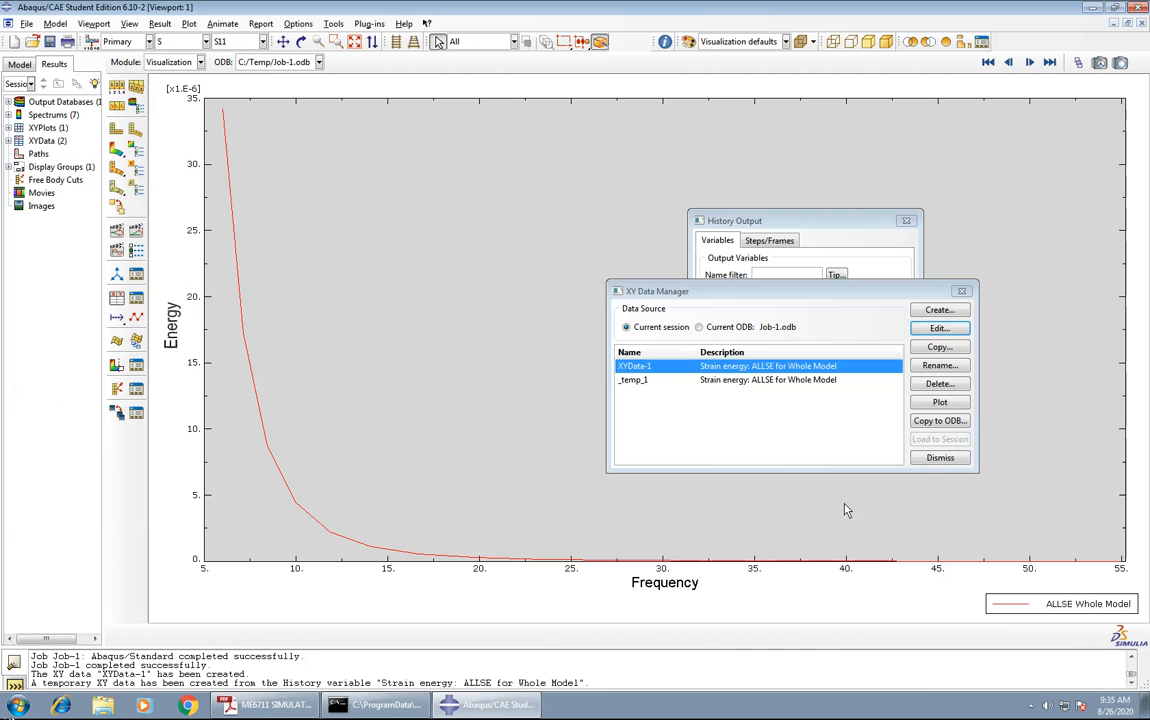
click(940, 403)
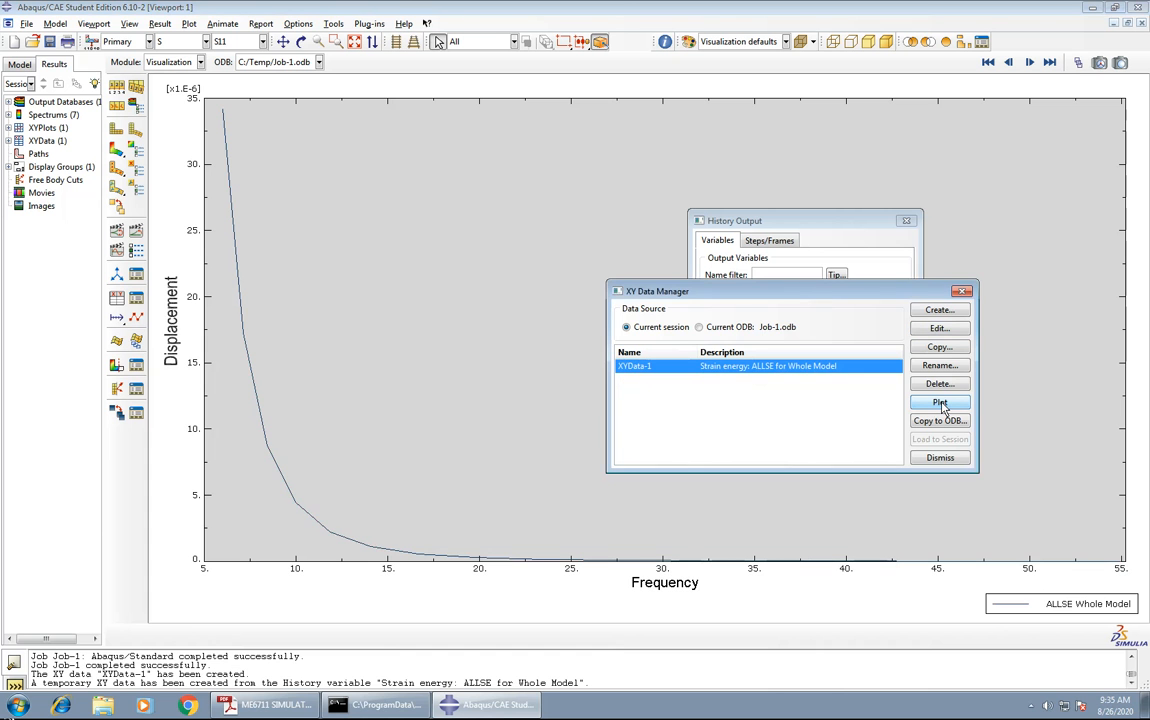
click(964, 291)
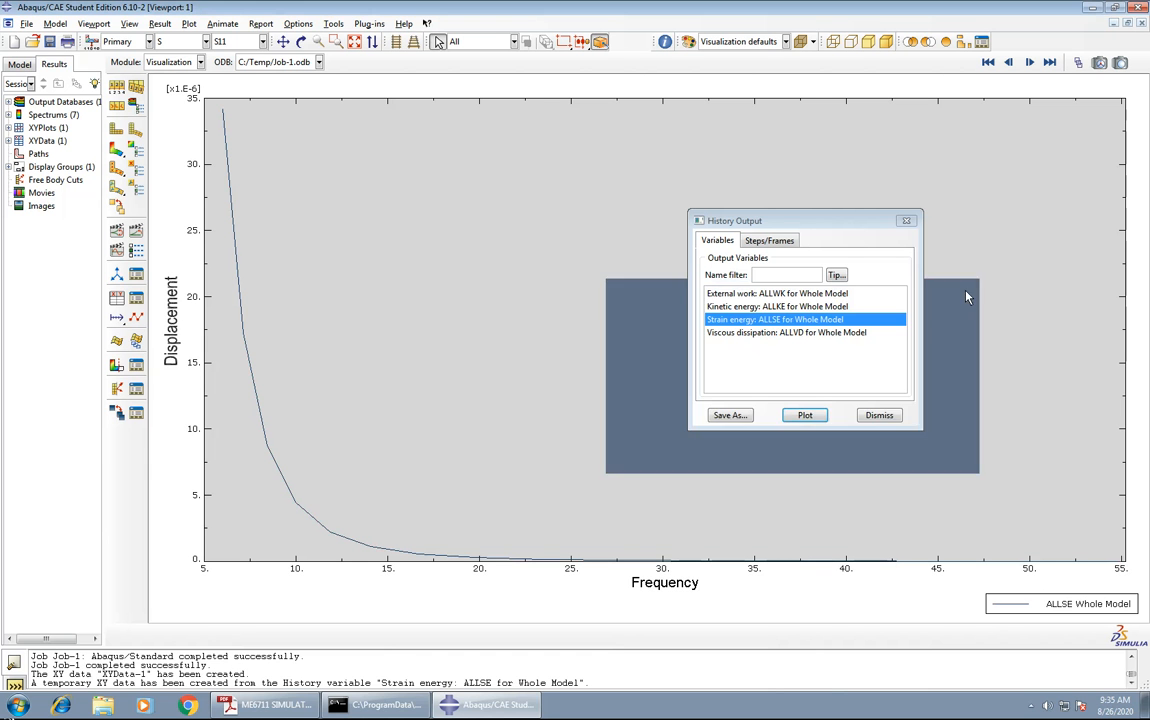
click(907, 222)
scroll(451, 414, down, 3)
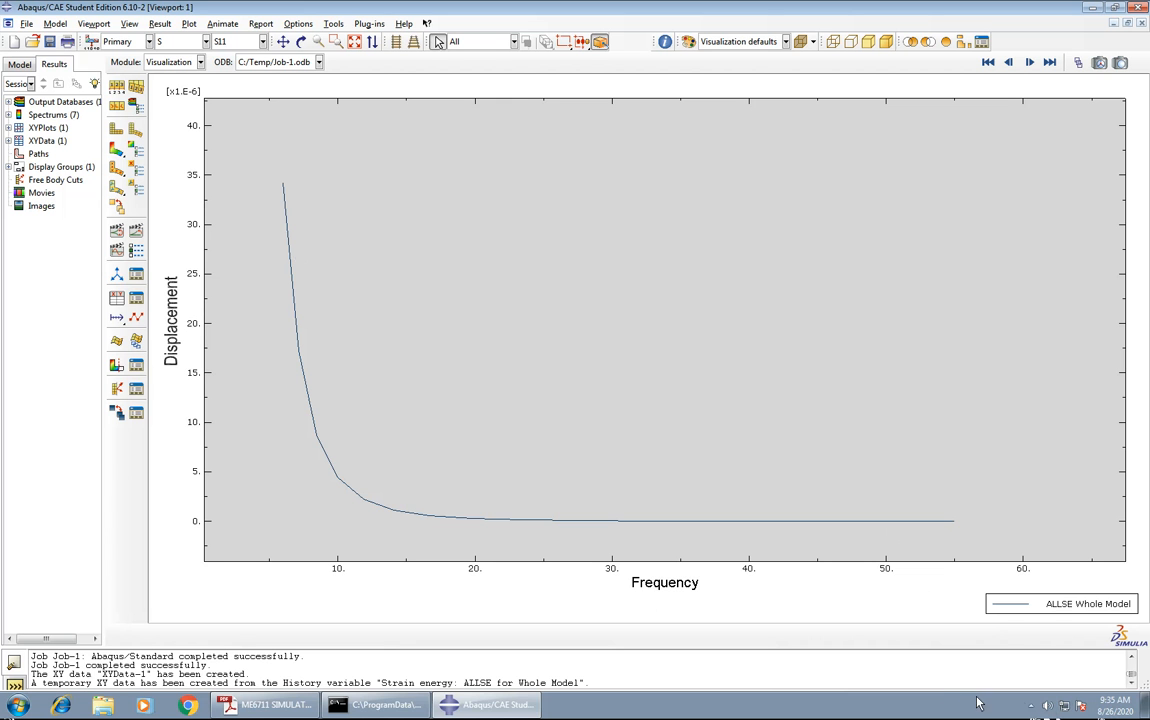
click(1030, 708)
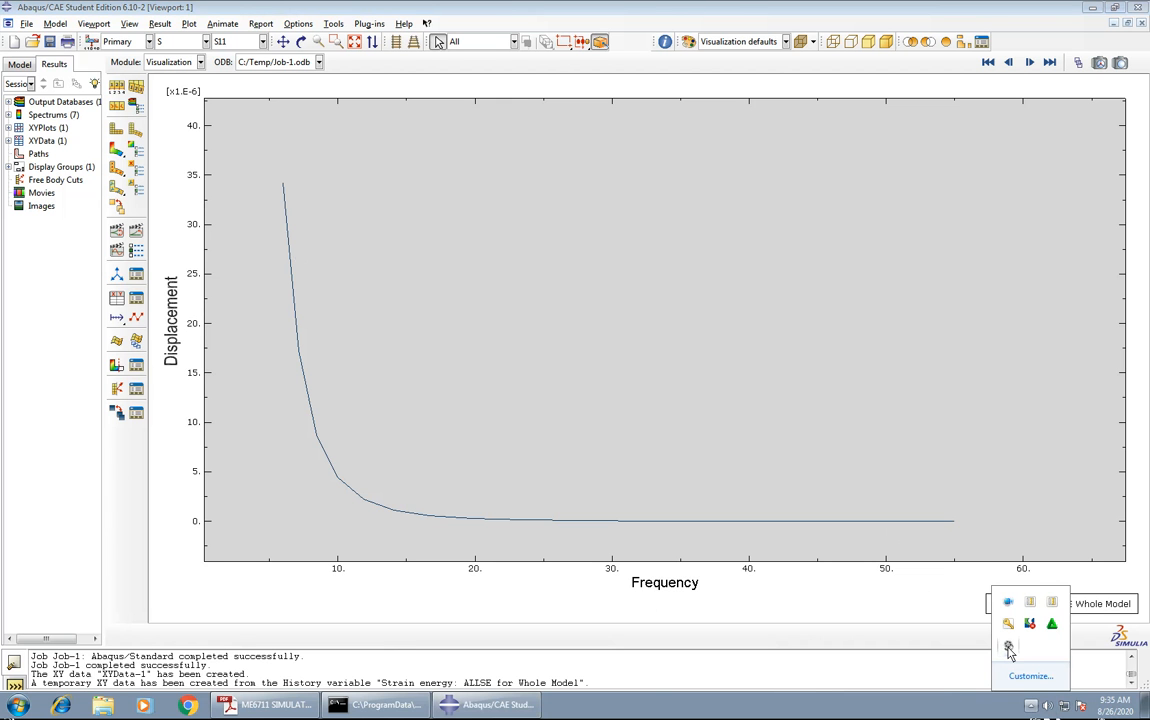